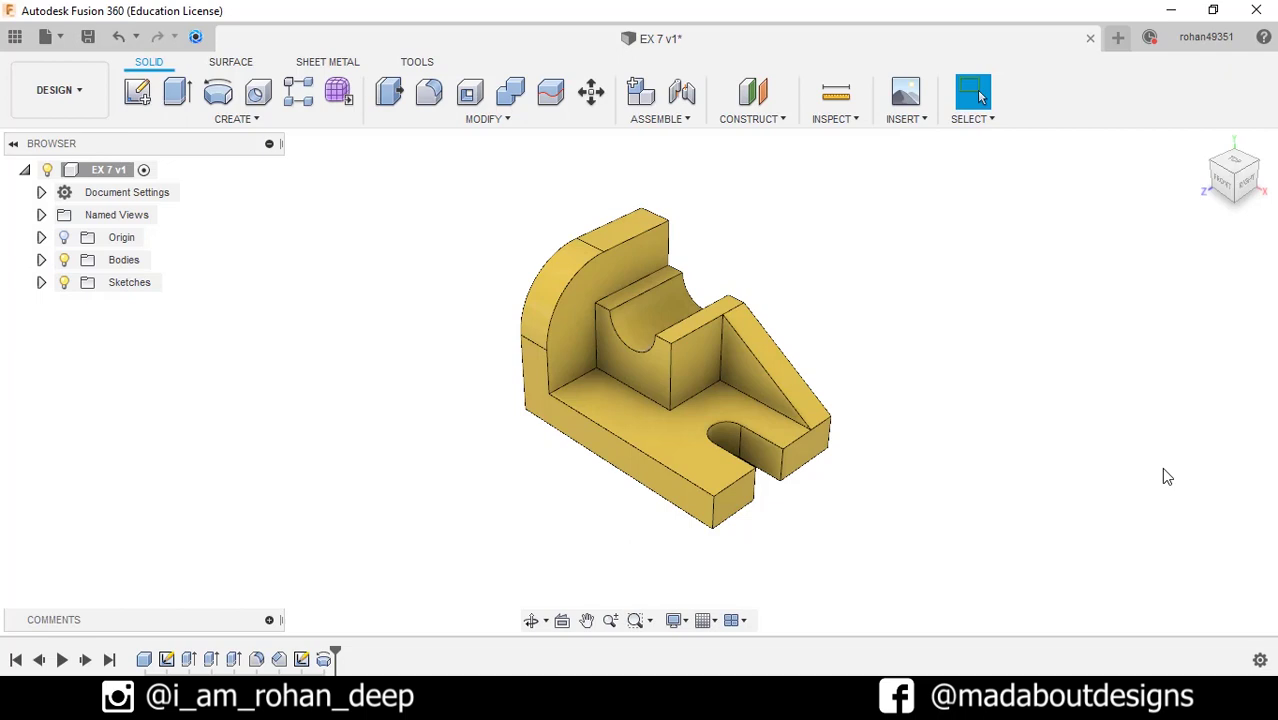
Orbit the finished EX 7 bracket to review its back side
shift+middle_drag(1161, 477, 759, 491)
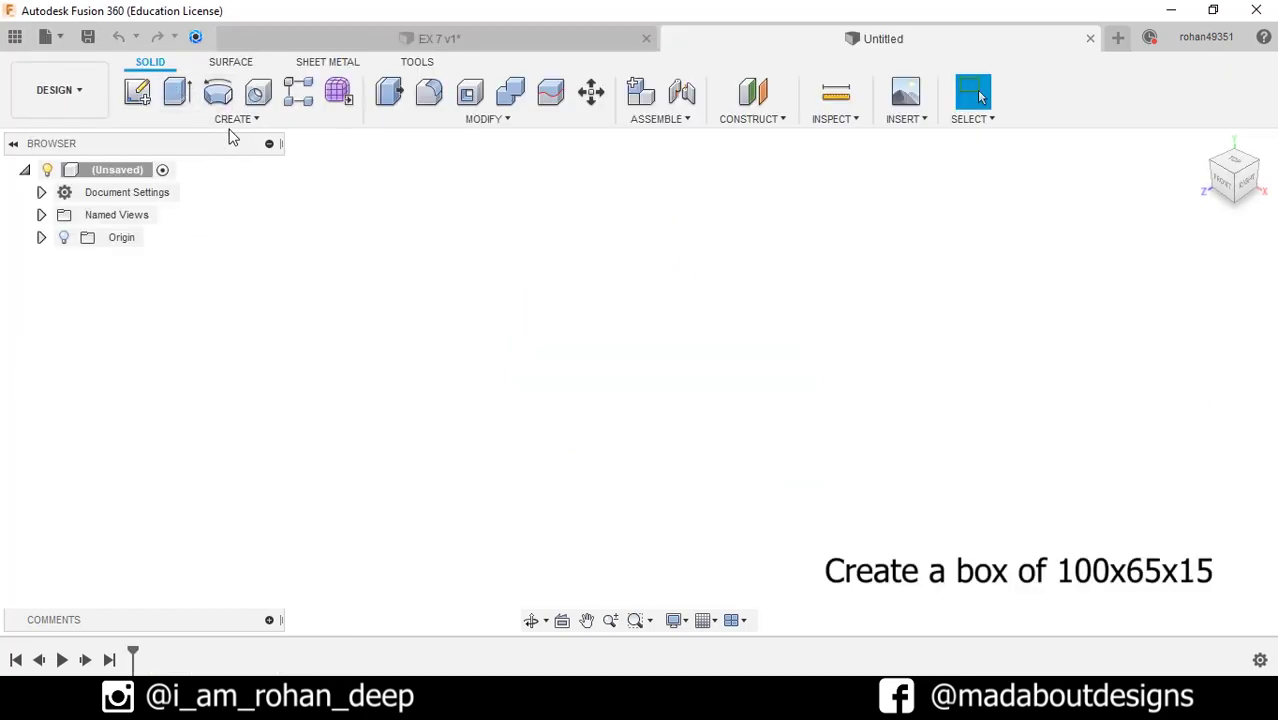
Create a 65 × 100 cm box on the XY plane from the origin, 15 cm high
click(236, 119)
click(214, 288)
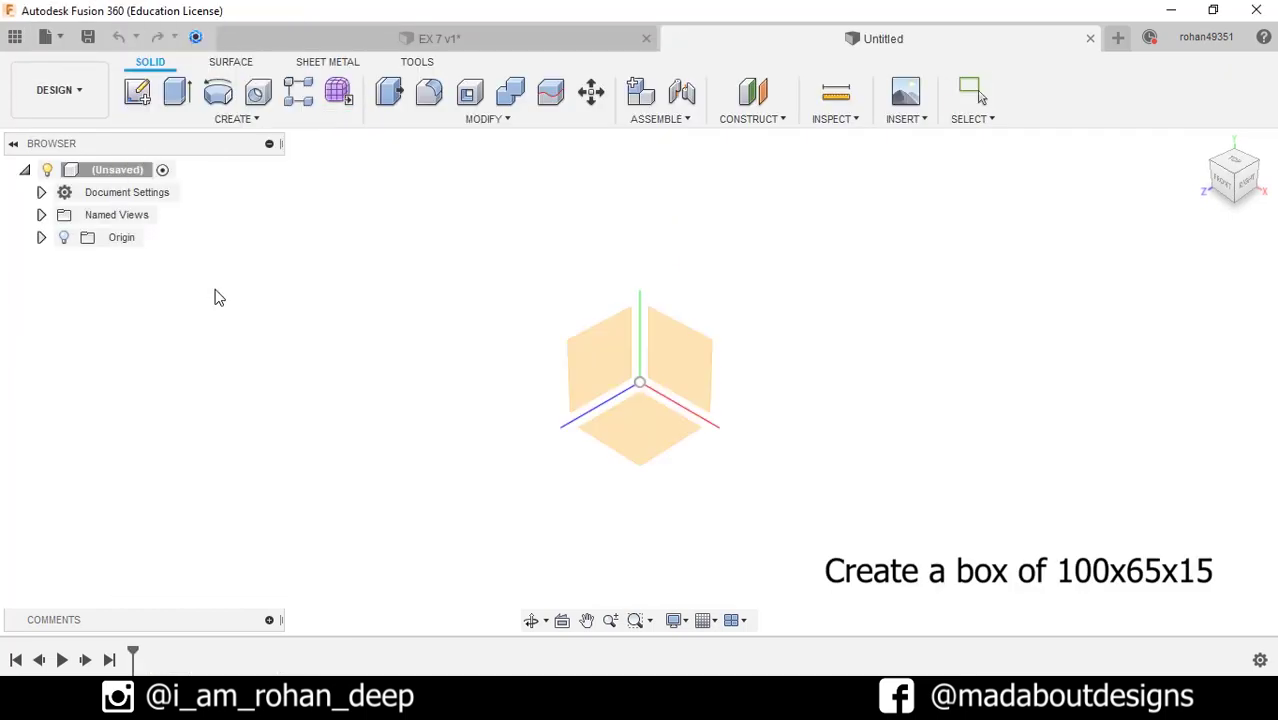
click(613, 444)
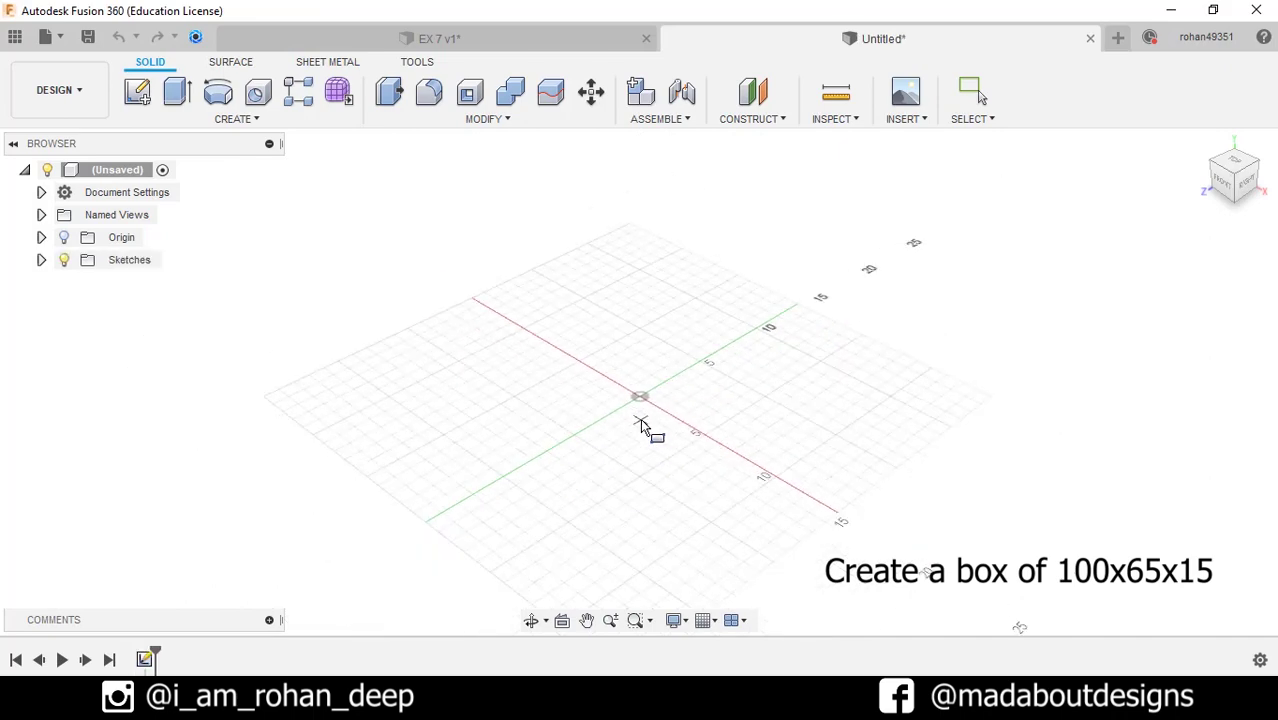
click(639, 398)
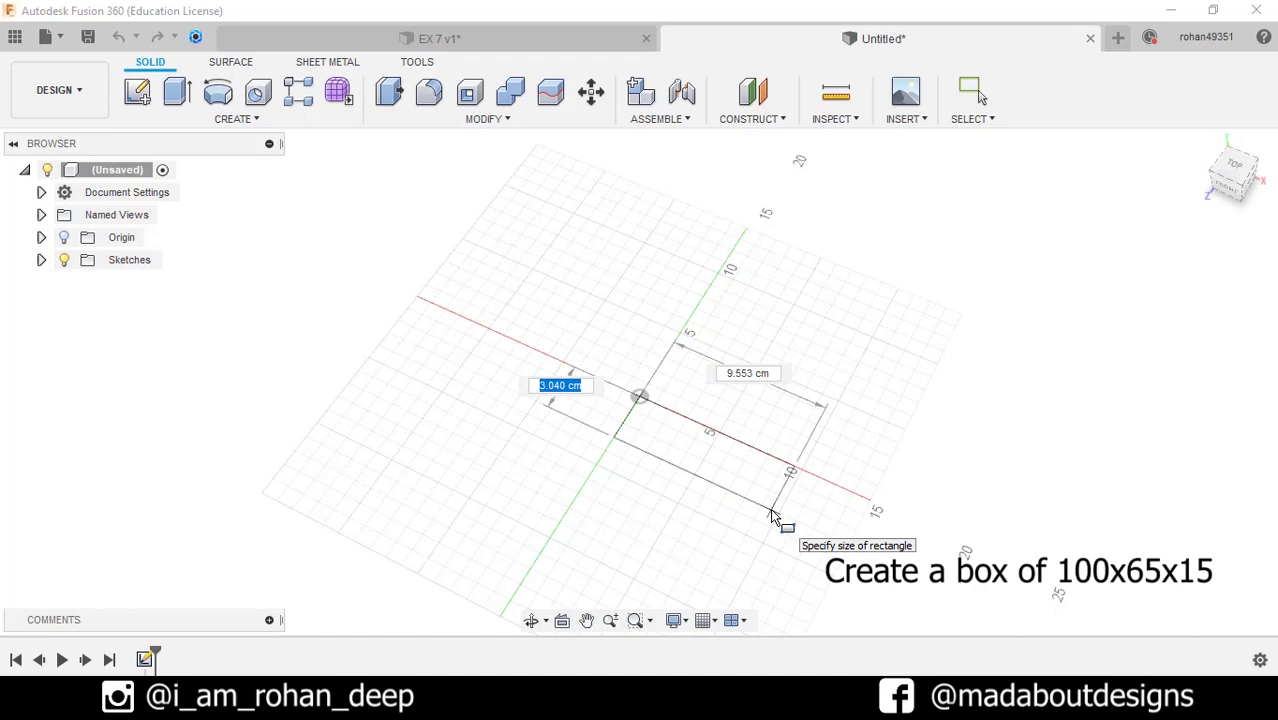
text(65)
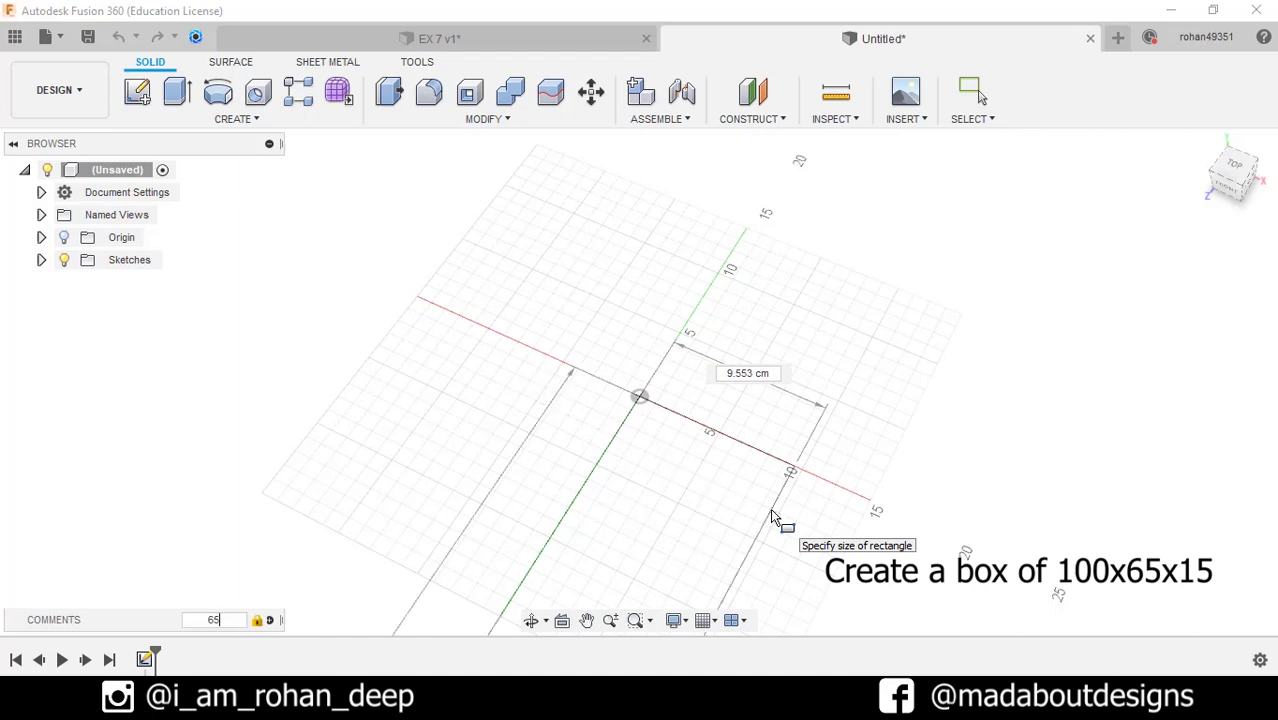
key(Tab)
text(100)
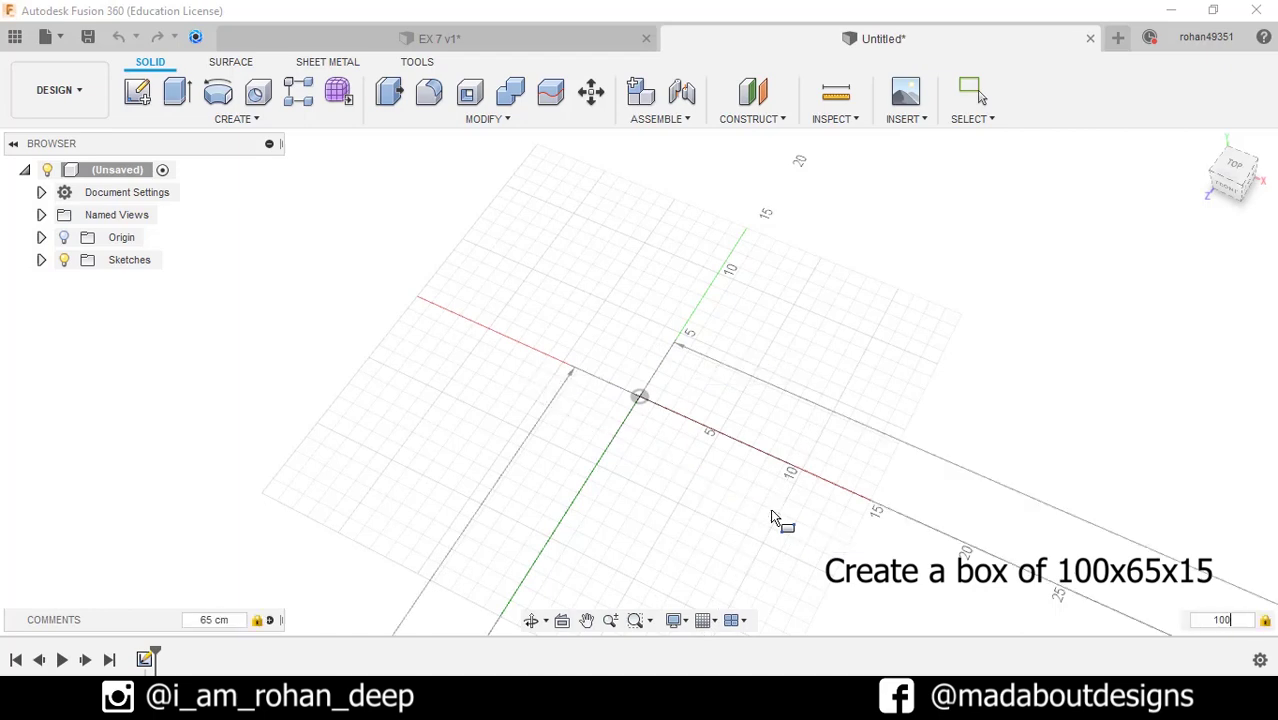
key(Return)
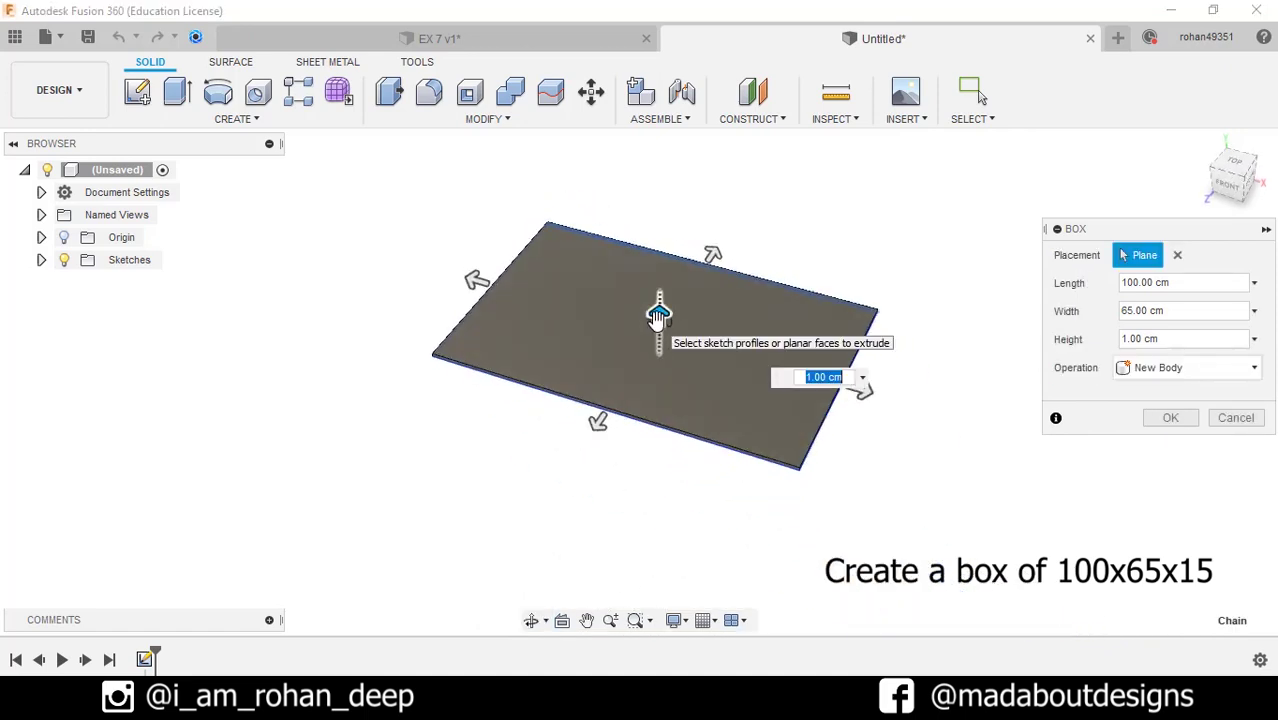
text(15)
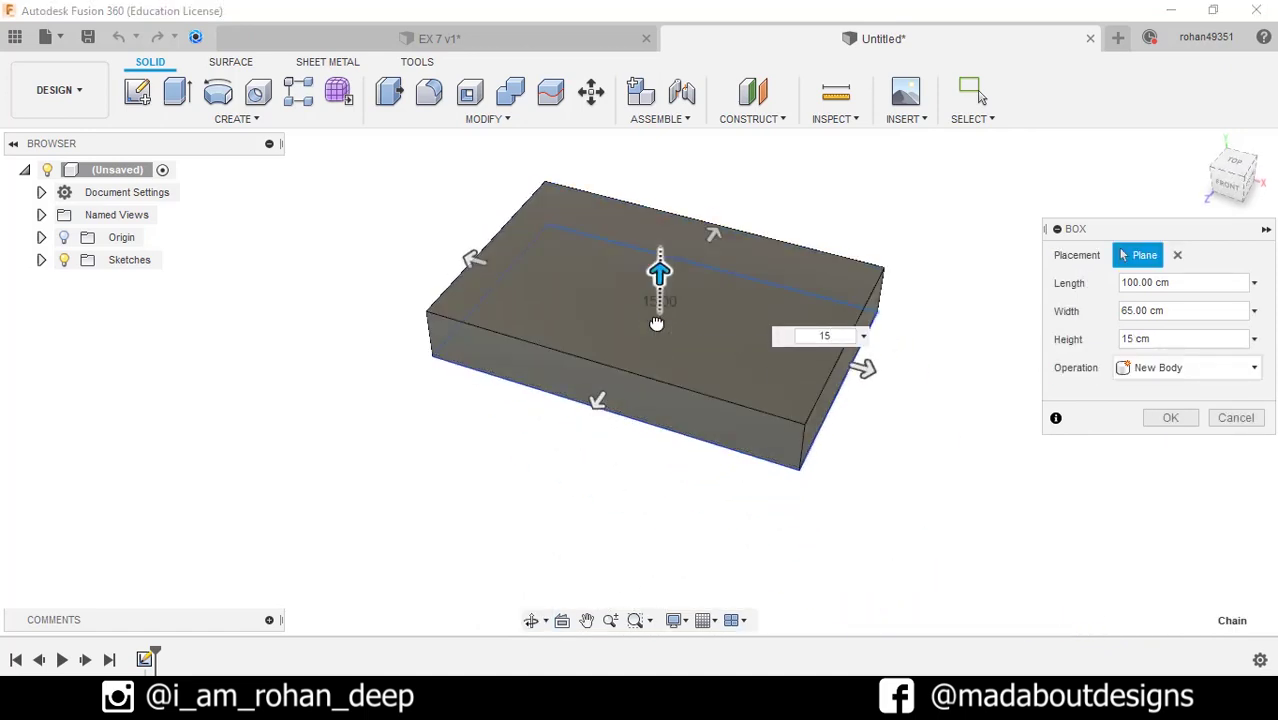
key(Return)
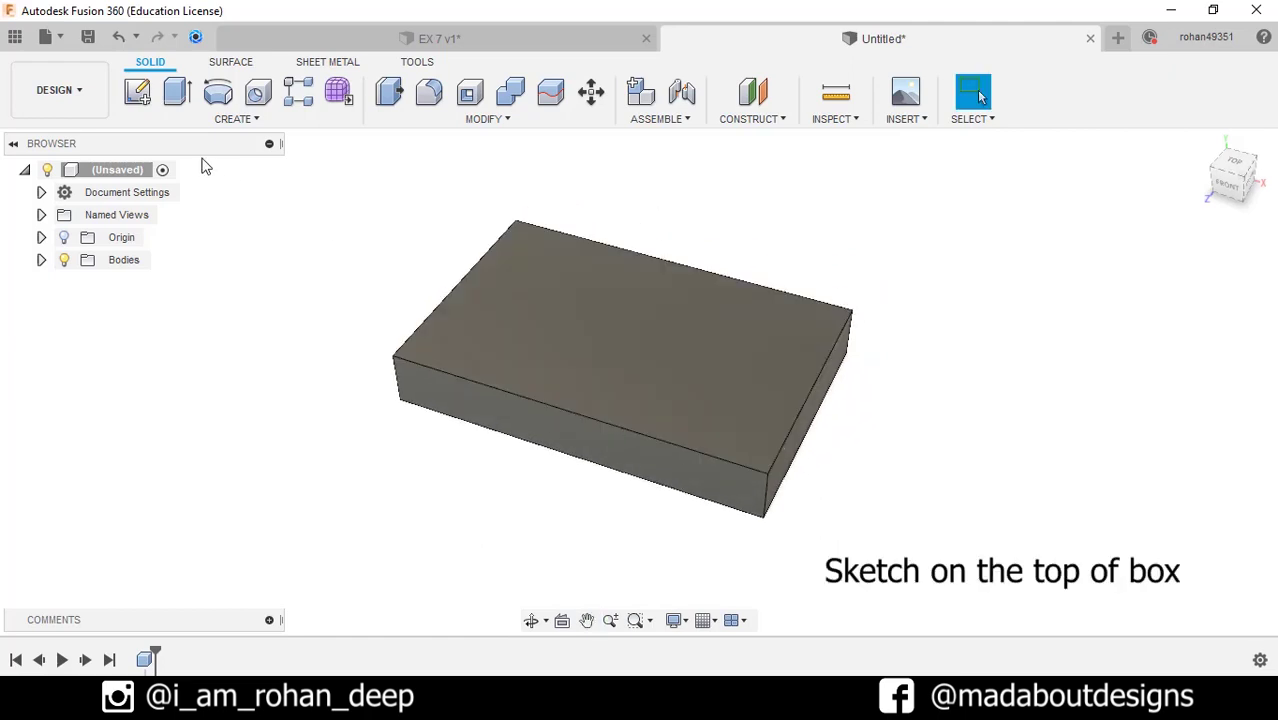
Start a sketch on the box's top face and draw a 15-wide full-length rectangle from its corner
click(137, 92)
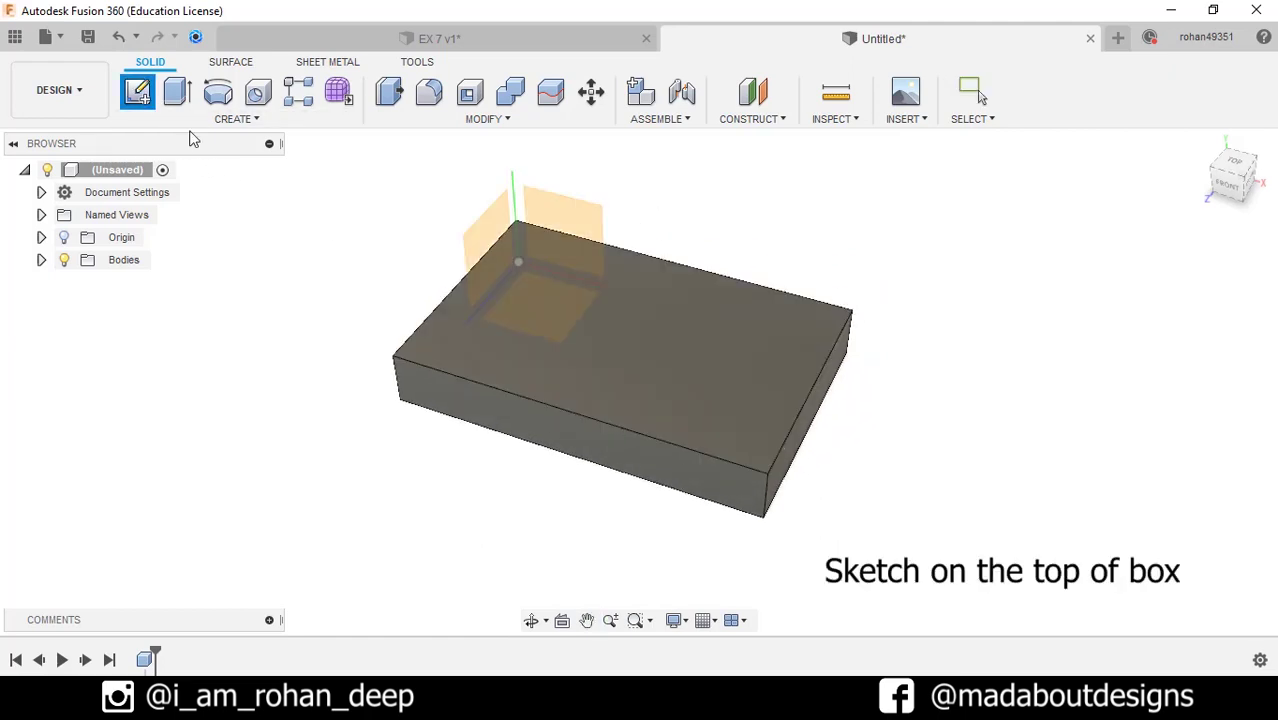
click(645, 346)
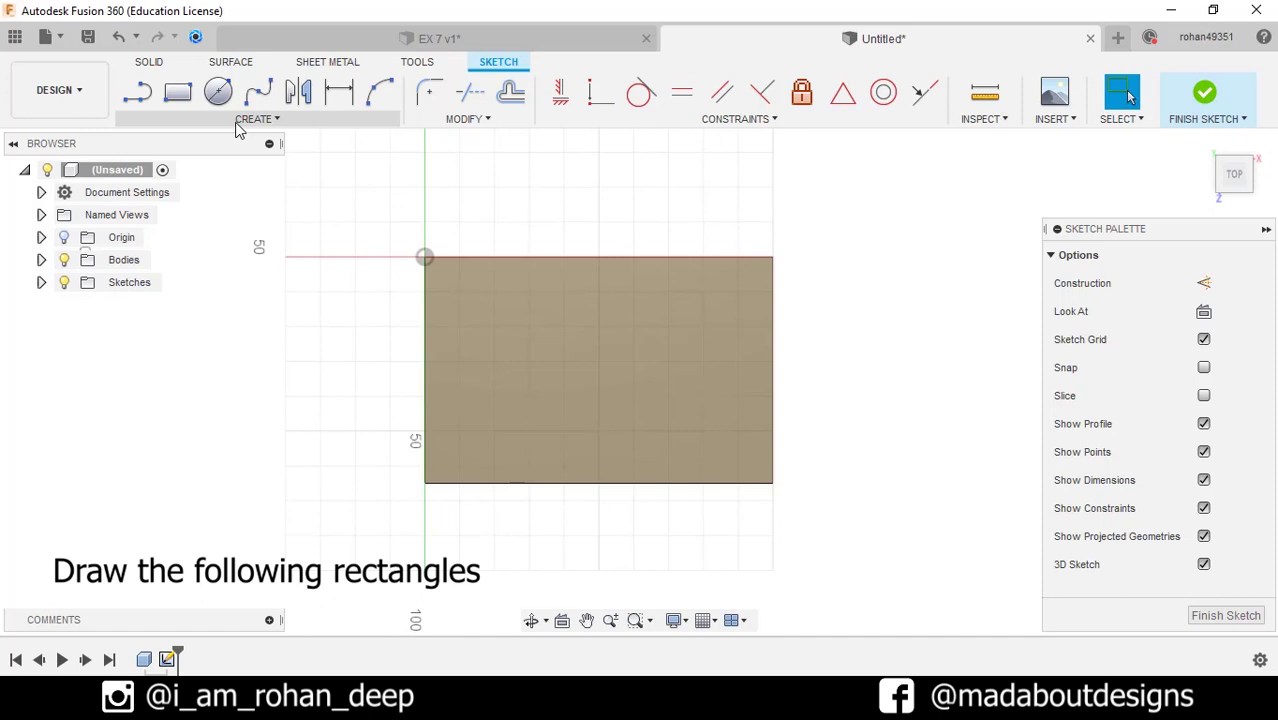
click(252, 119)
mouse_move(205, 162)
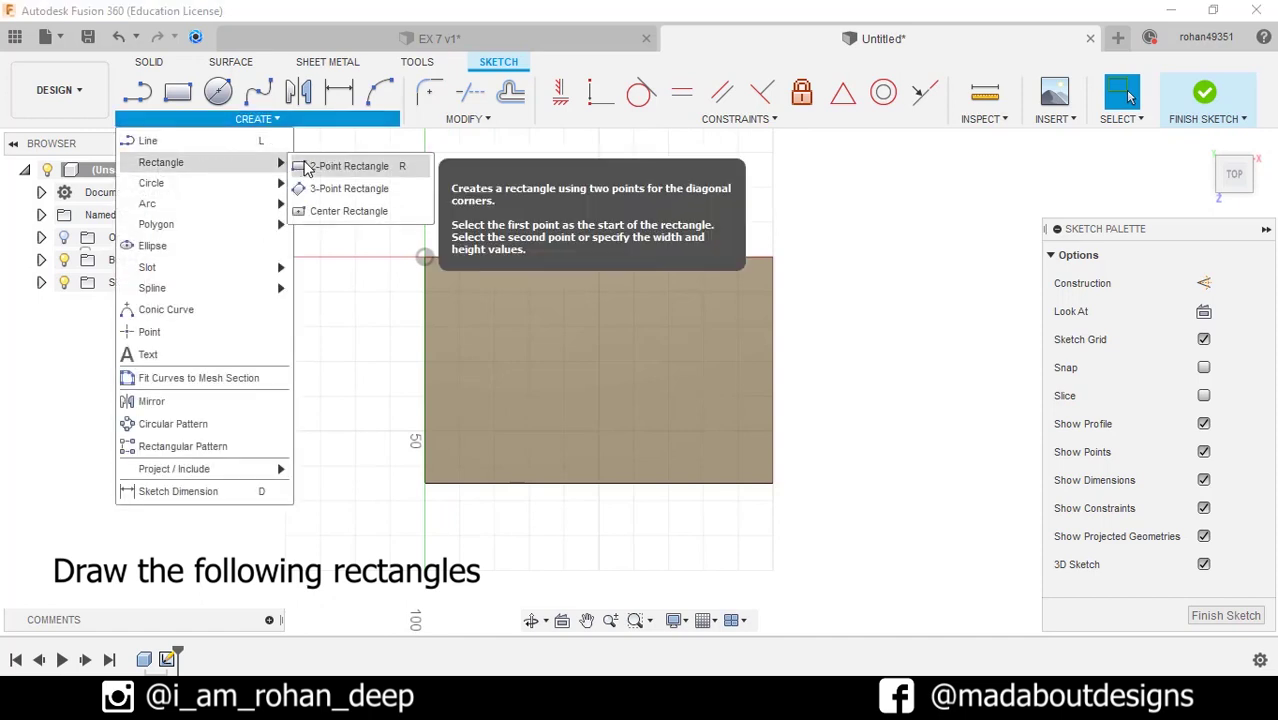
click(318, 163)
click(424, 258)
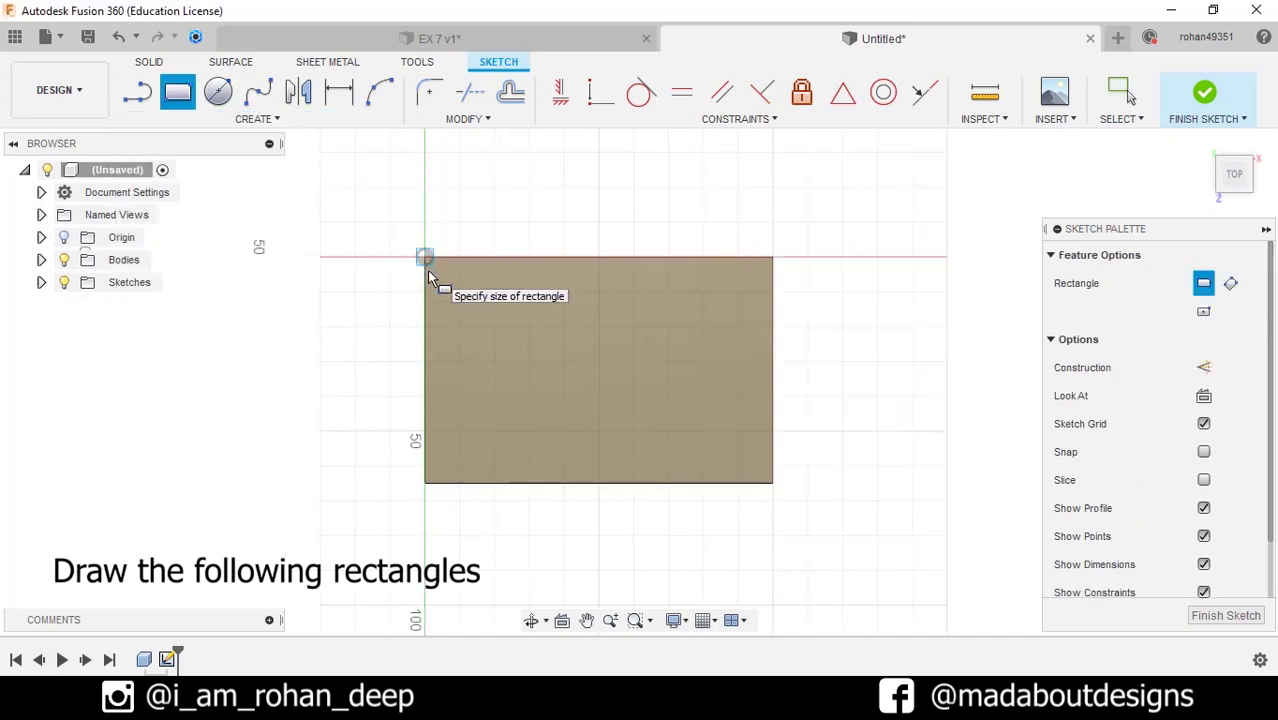
text(1)
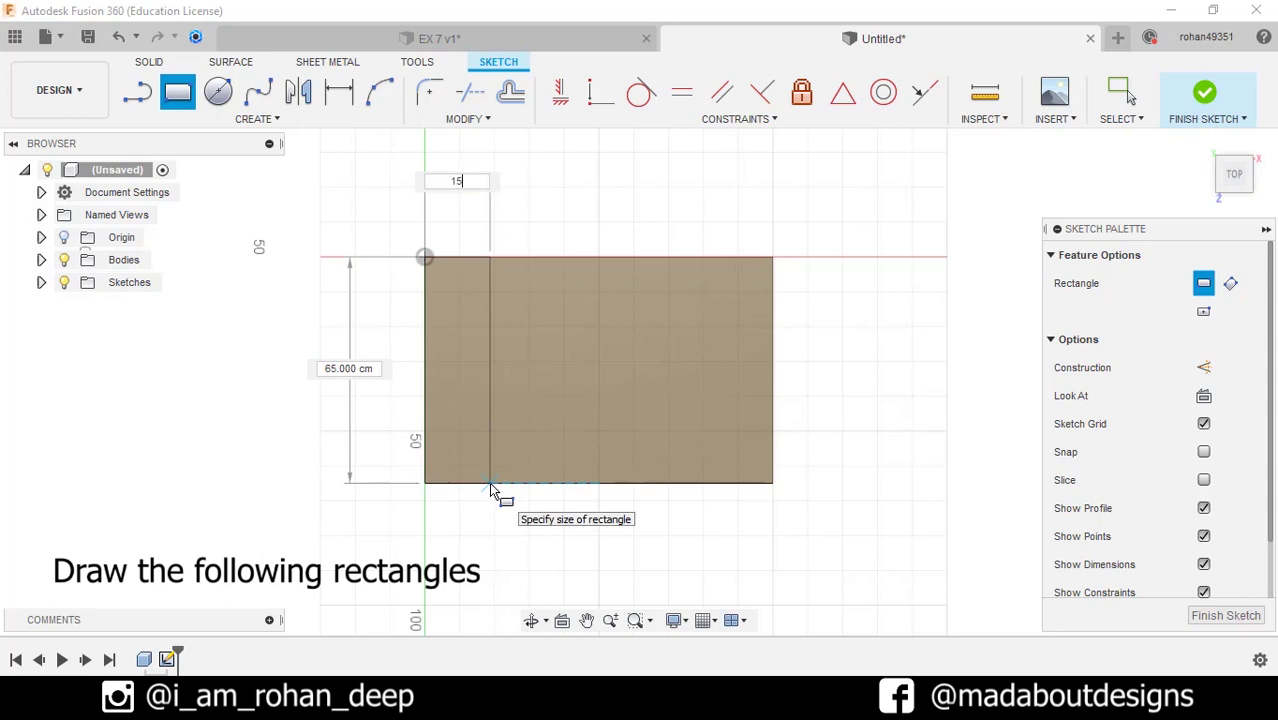
text(5)
key(Tab)
key(Return)
Draw a 40 × 40 square starting at the strip's top corner
middle_drag(527, 423, 514, 437)
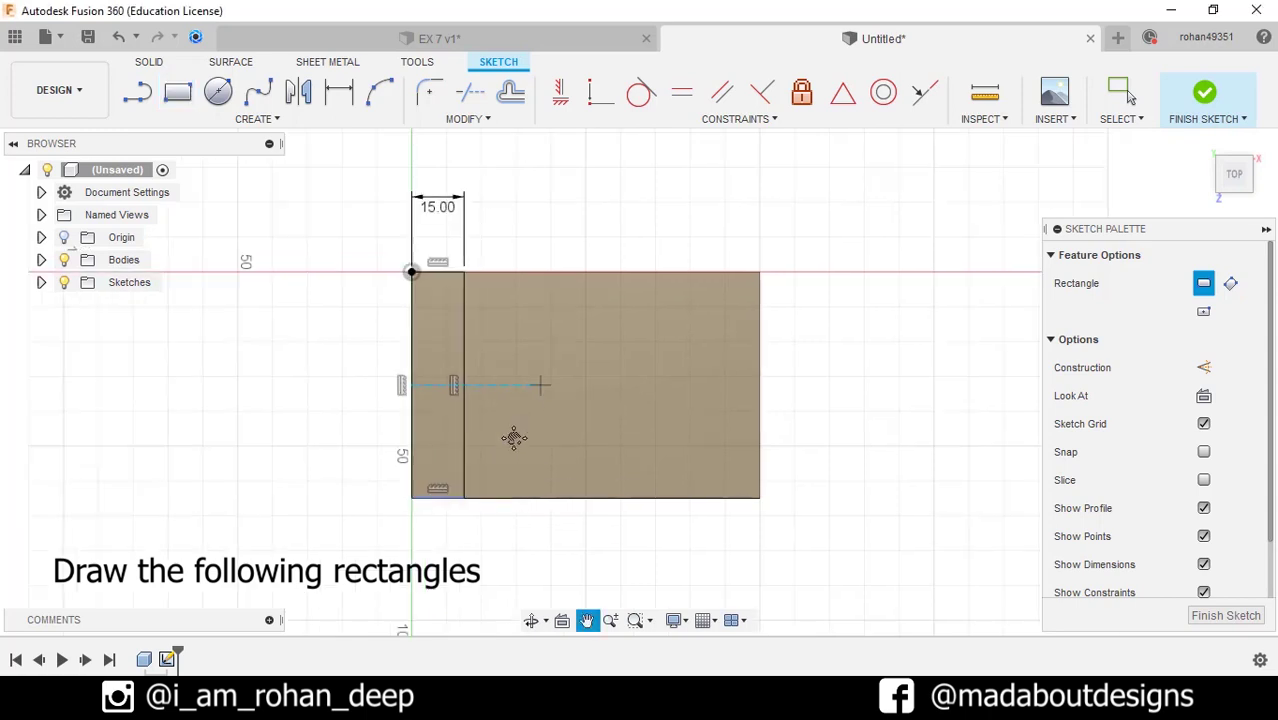
key(r)
scroll(479, 414, up, 2)
click(421, 333)
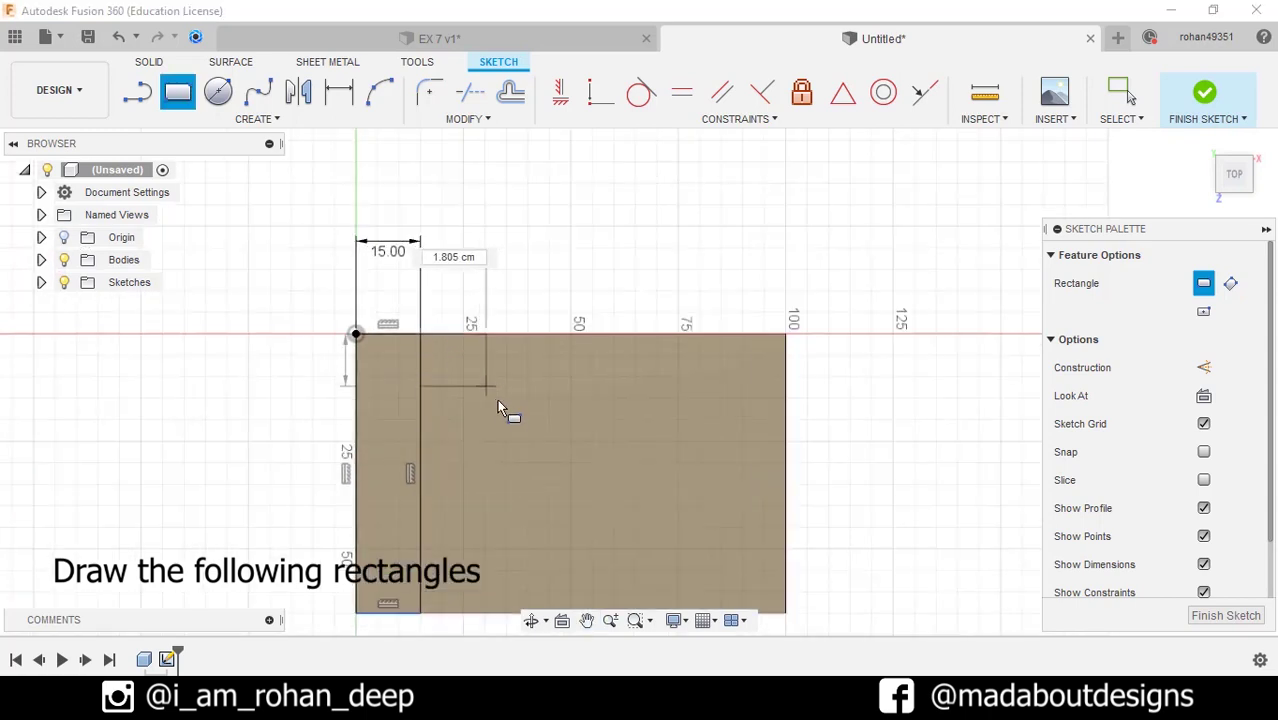
key(Tab)
text(40)
key(Tab)
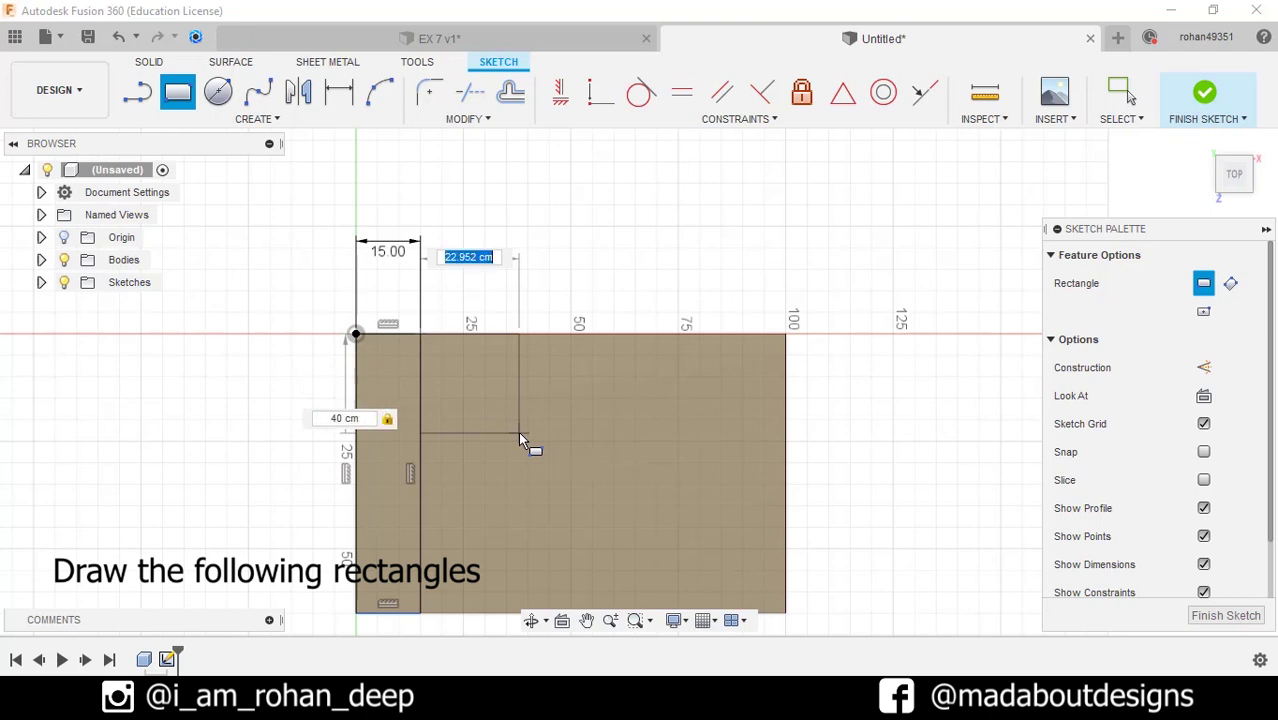
text(40)
key(Tab)
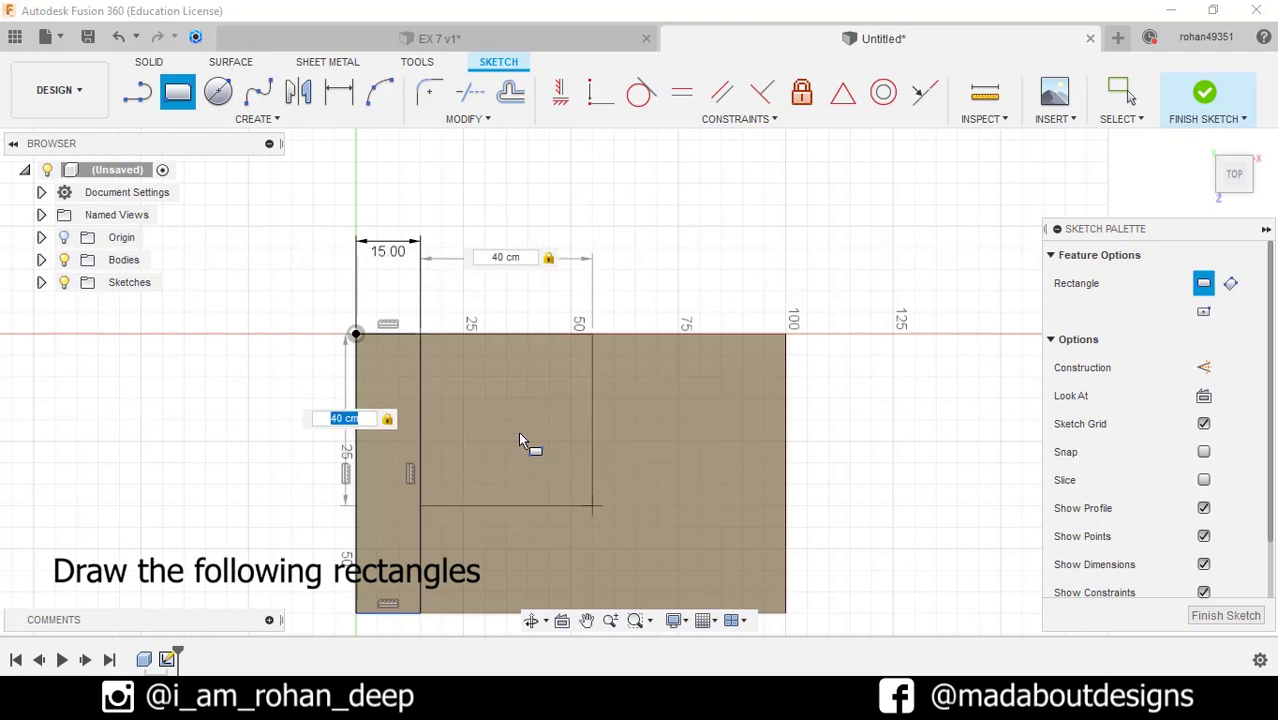
key(Return)
Draw a 45 × 12 rectangle at the top right of the face
middle_drag(518, 431, 415, 398)
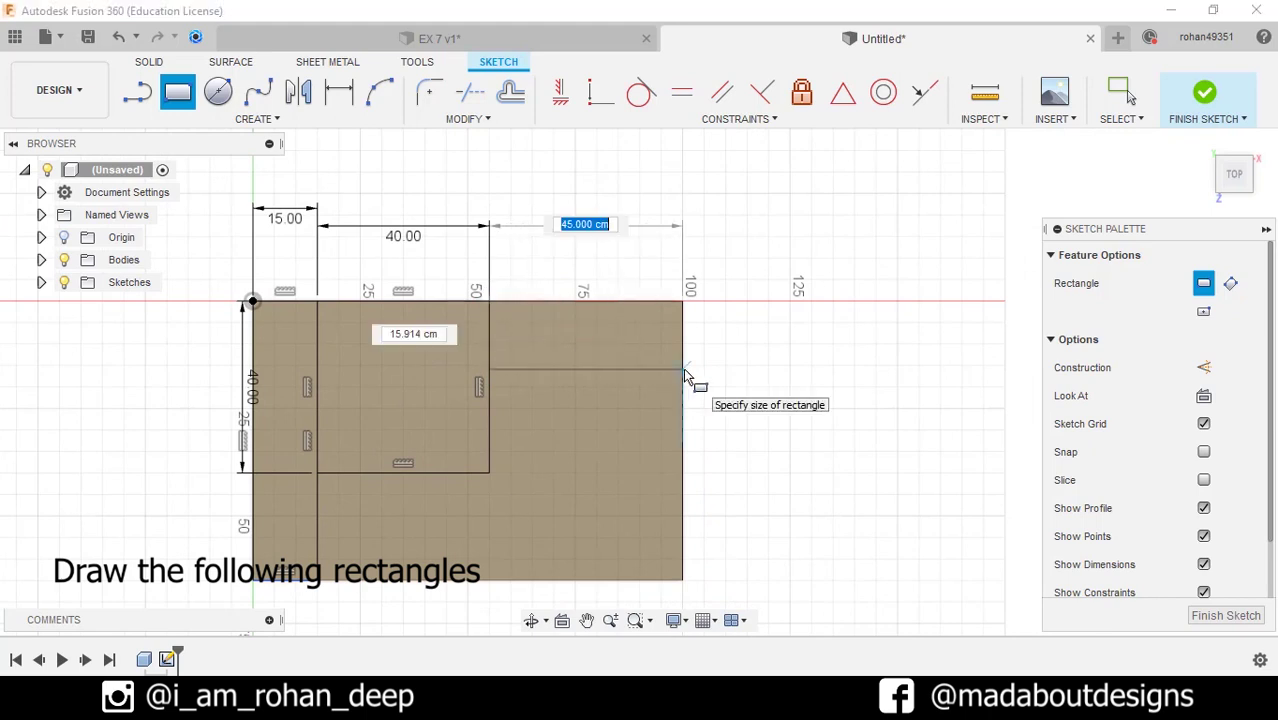
key(Tab)
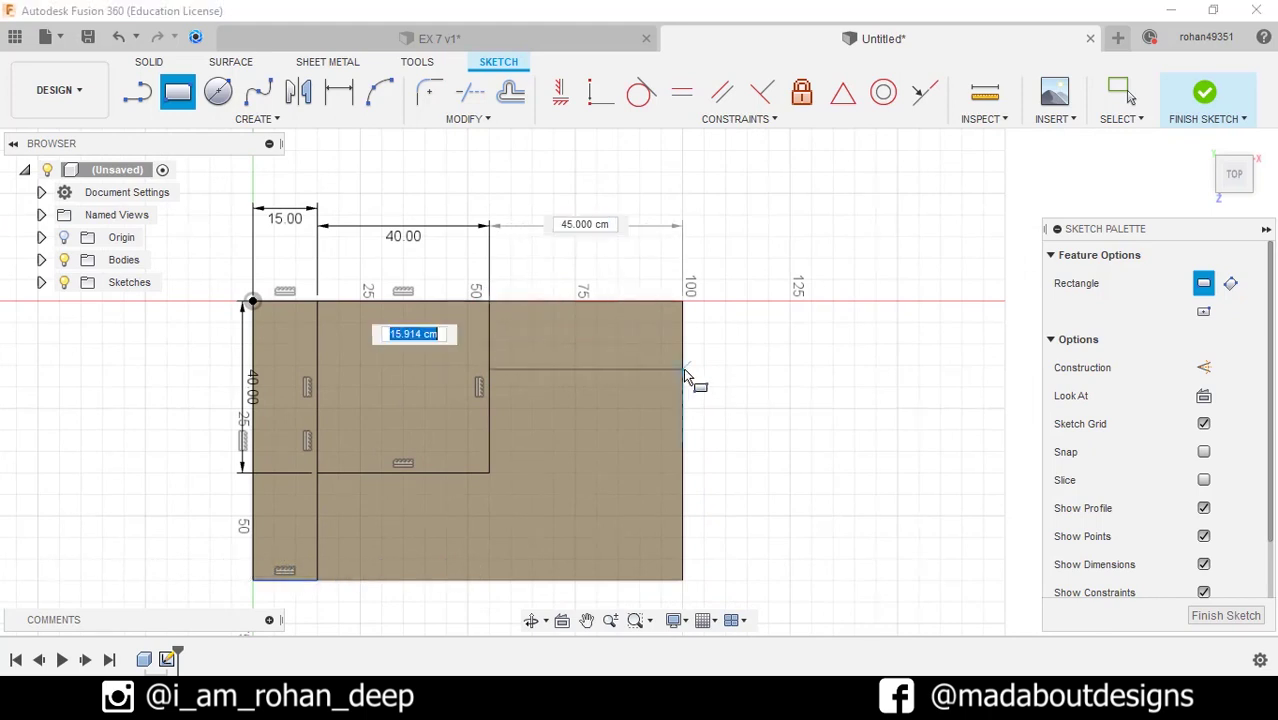
text(12)
key(Tab)
key(Return)
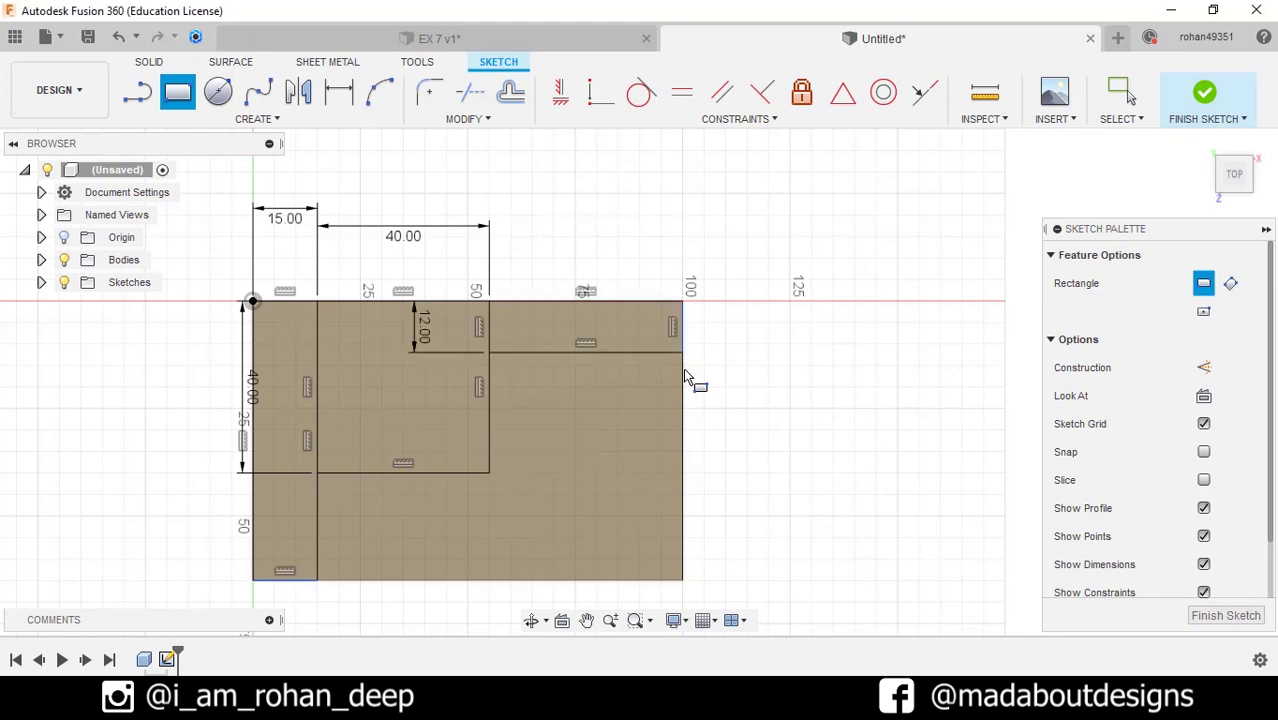
middle_drag(748, 403, 705, 342)
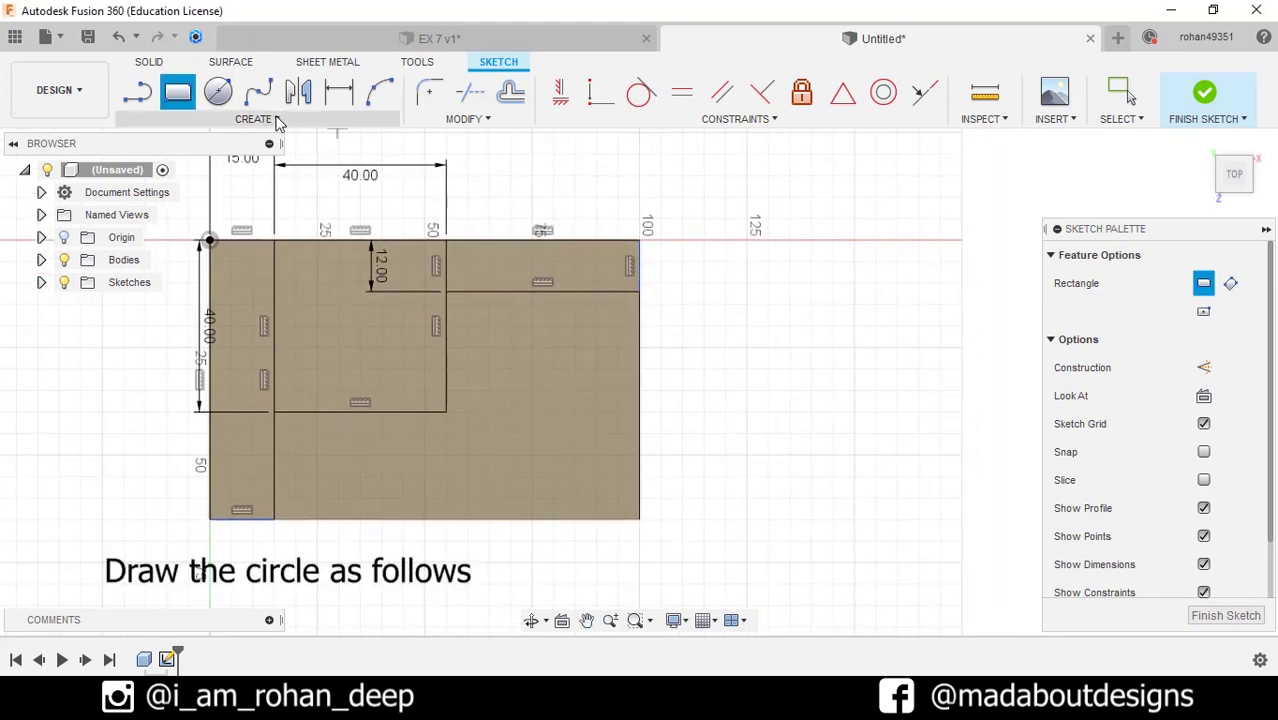
Draw a Ø15 center-diameter circle on the right part of the top face
click(195, 118)
mouse_move(160, 183)
click(335, 181)
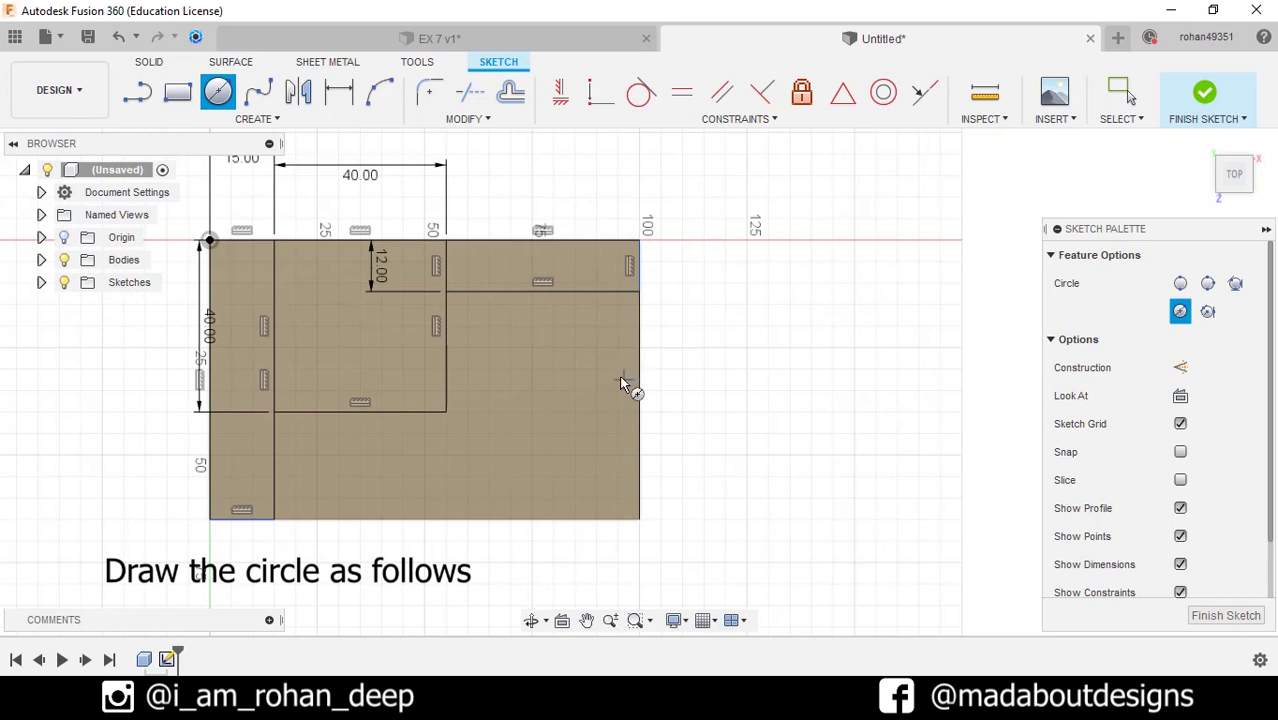
click(504, 379)
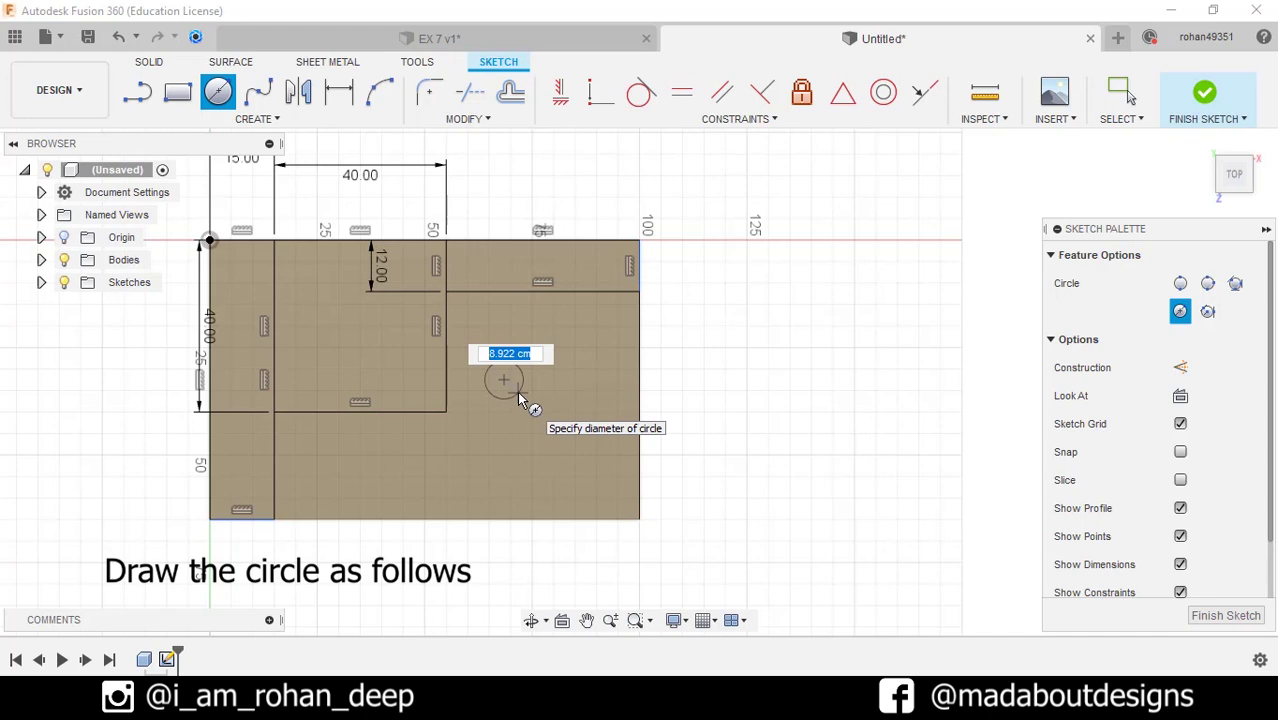
text(15)
key(Return)
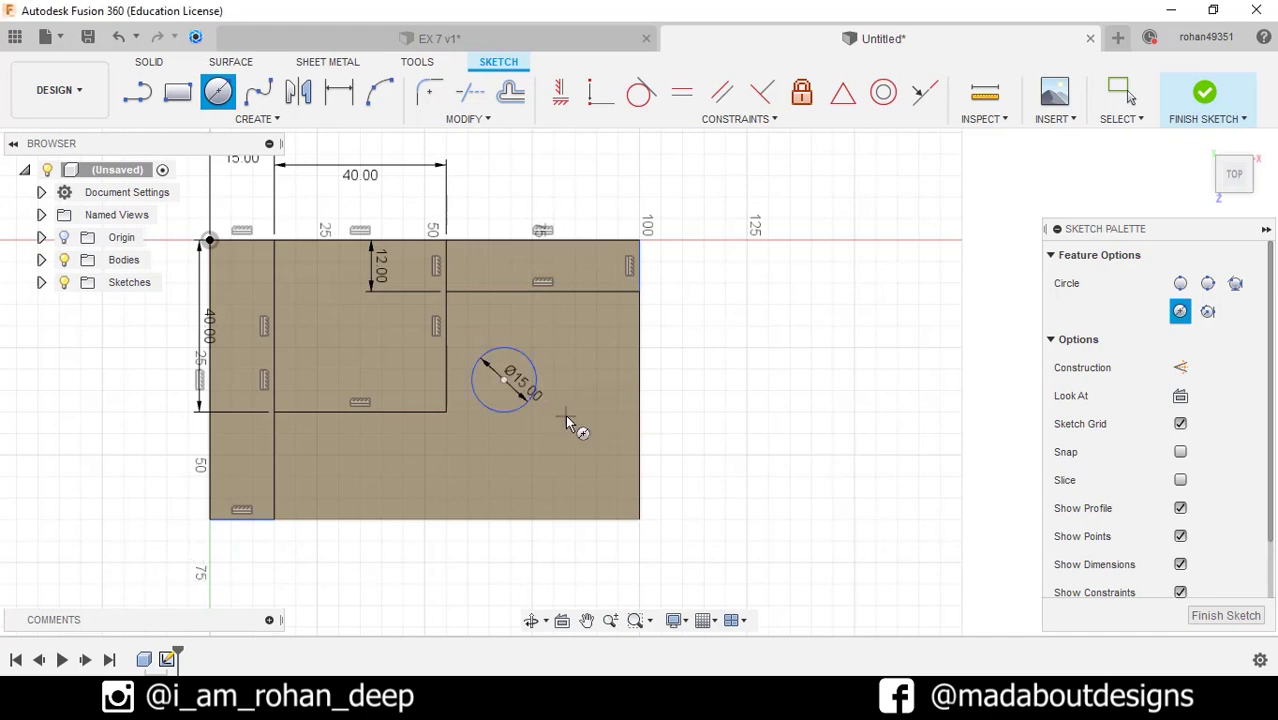
scroll(565, 414, up, 2)
Dimension the circle's centre 20 cm from the face's right edge
click(252, 119)
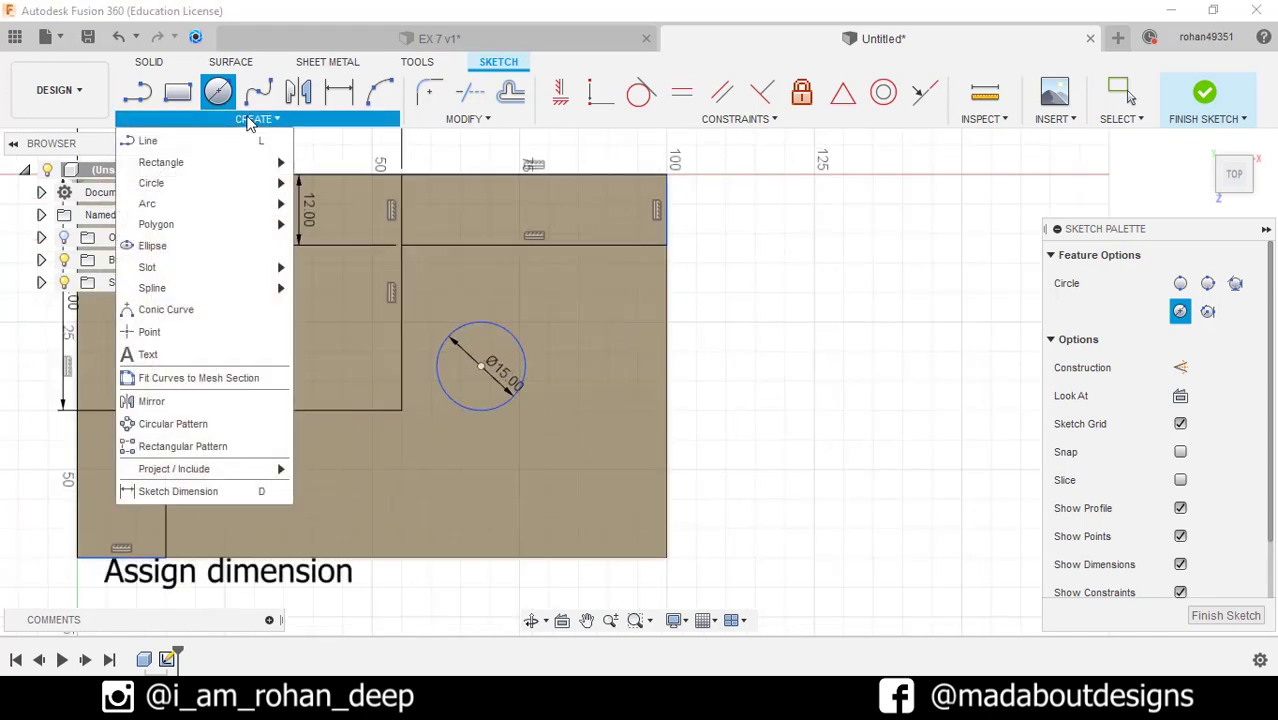
click(178, 491)
click(481, 370)
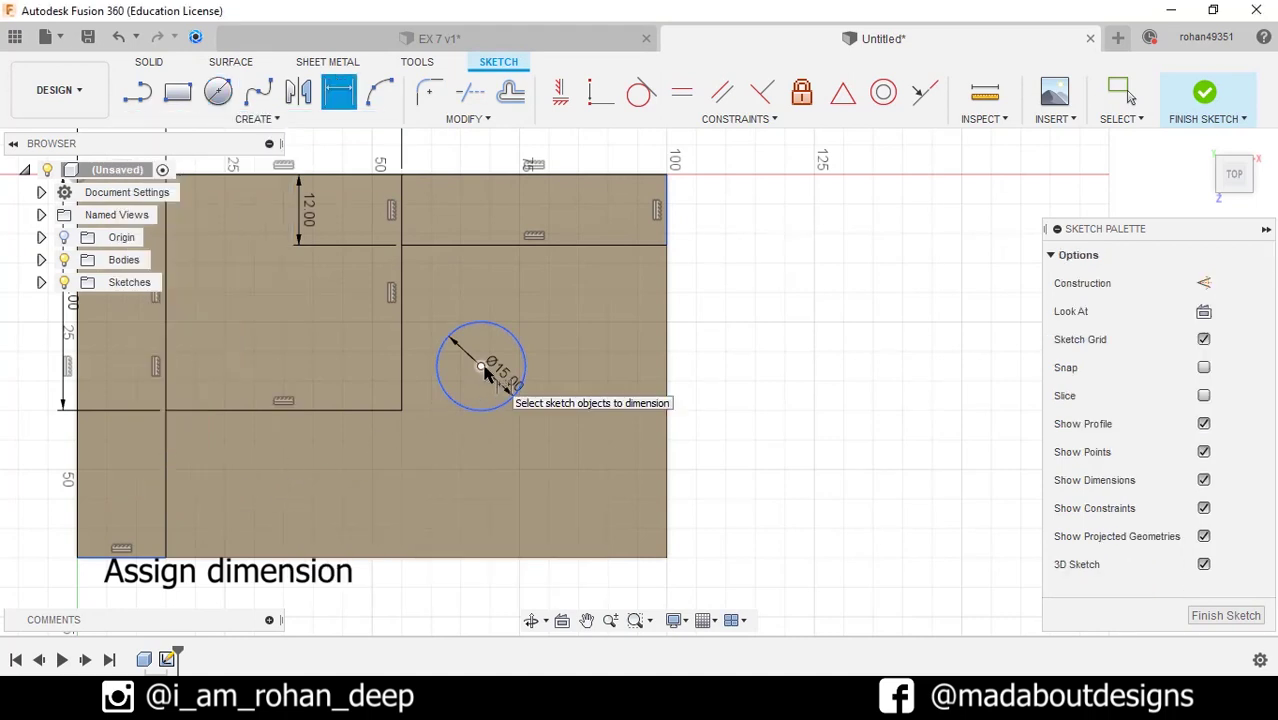
click(676, 378)
middle_drag(676, 378, 669, 245)
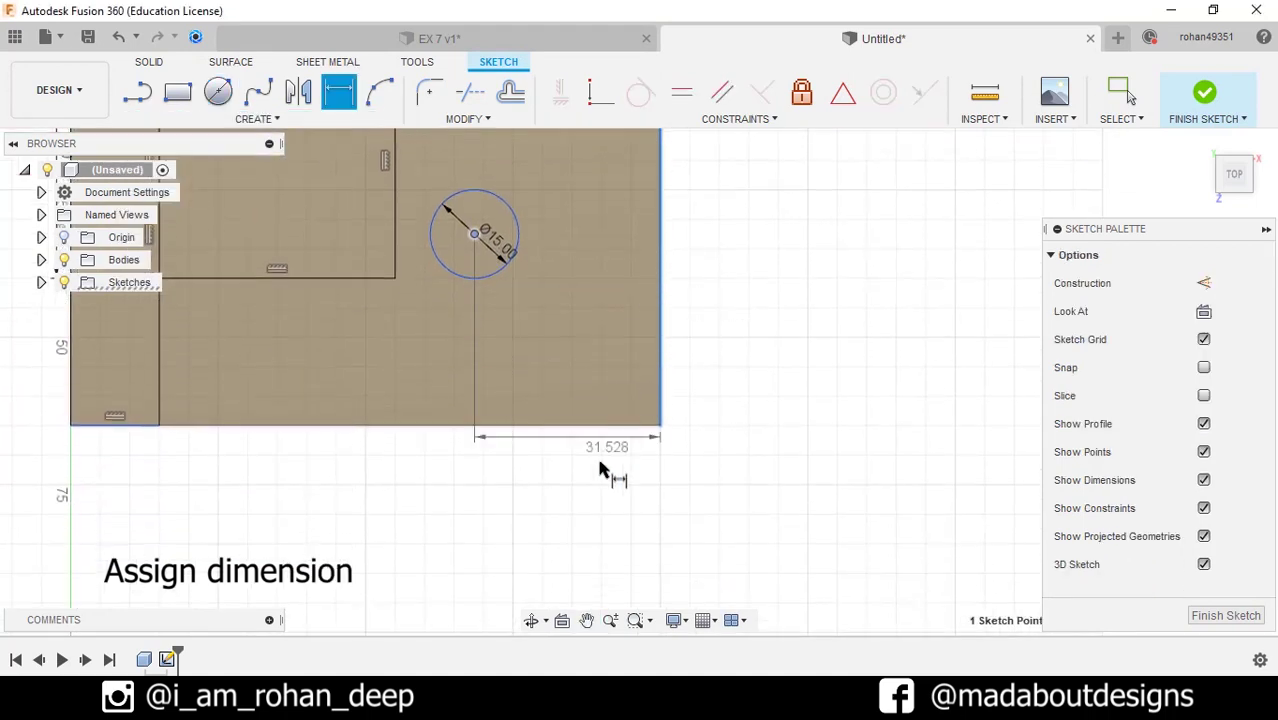
click(597, 510)
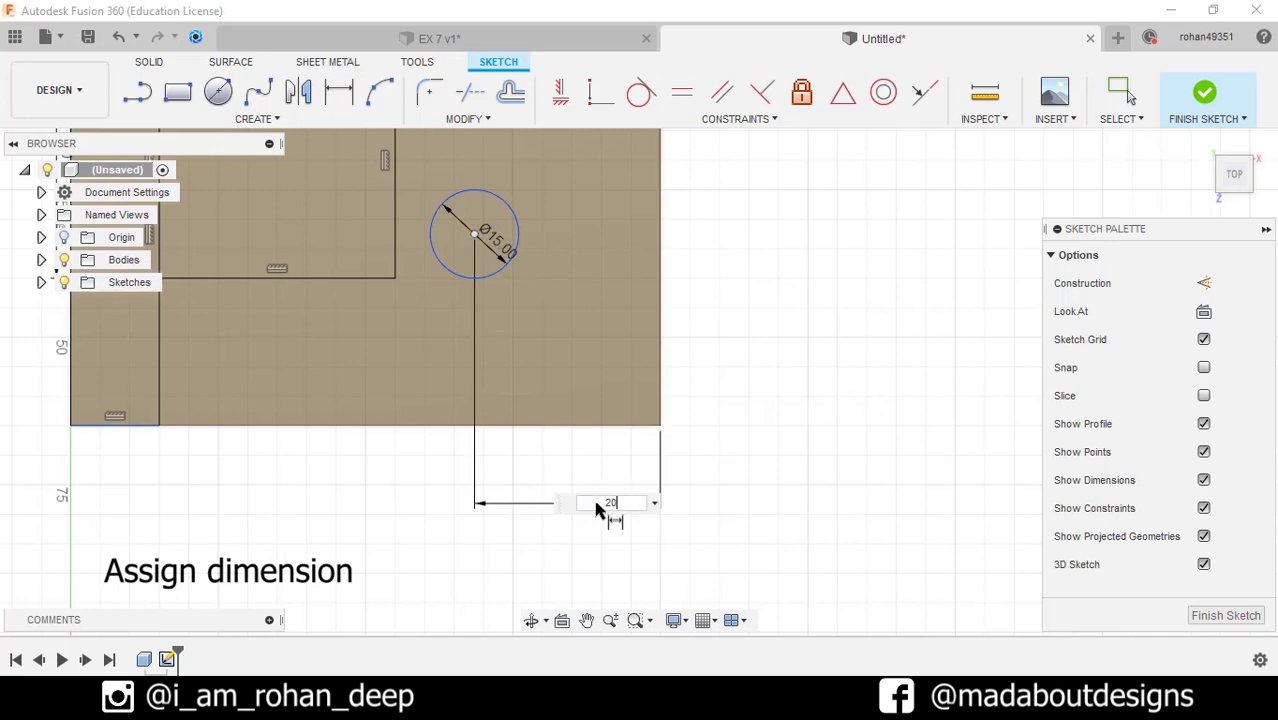
text(20)
key(Return)
middle_drag(599, 508, 626, 602)
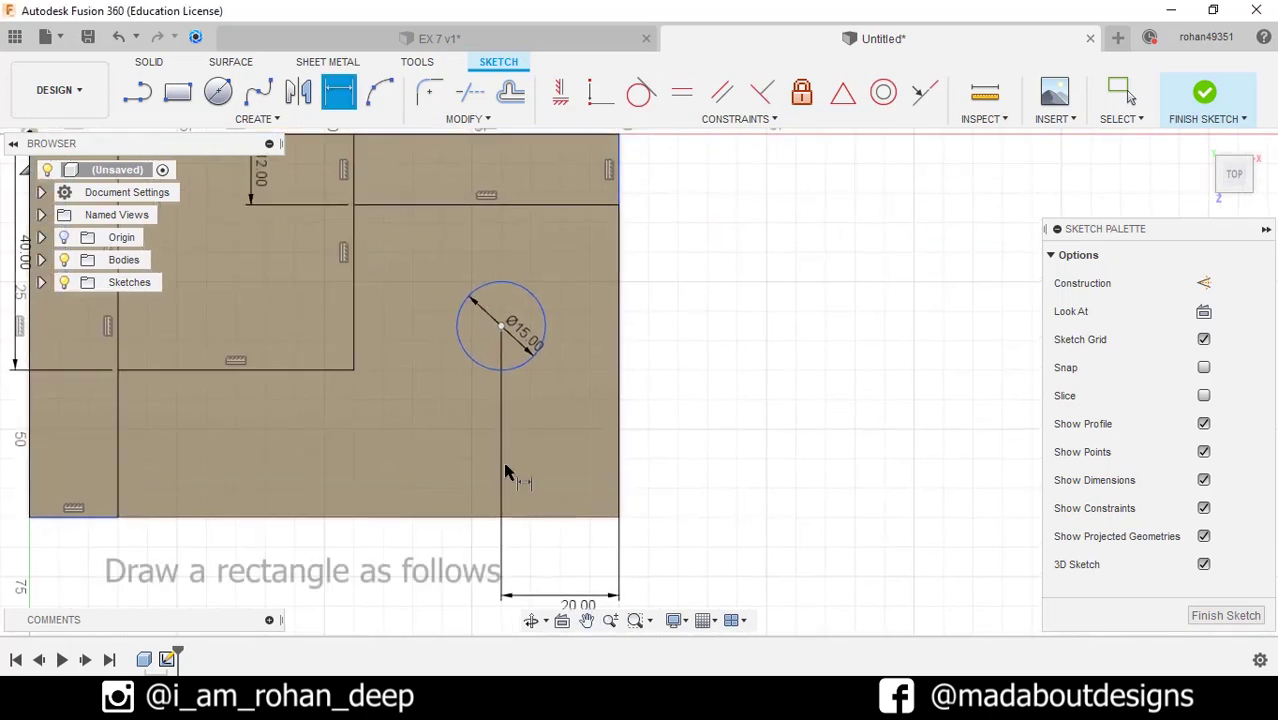
Draw a 20 × 15 rectangle from the circle's top point to the right edge
click(177, 92)
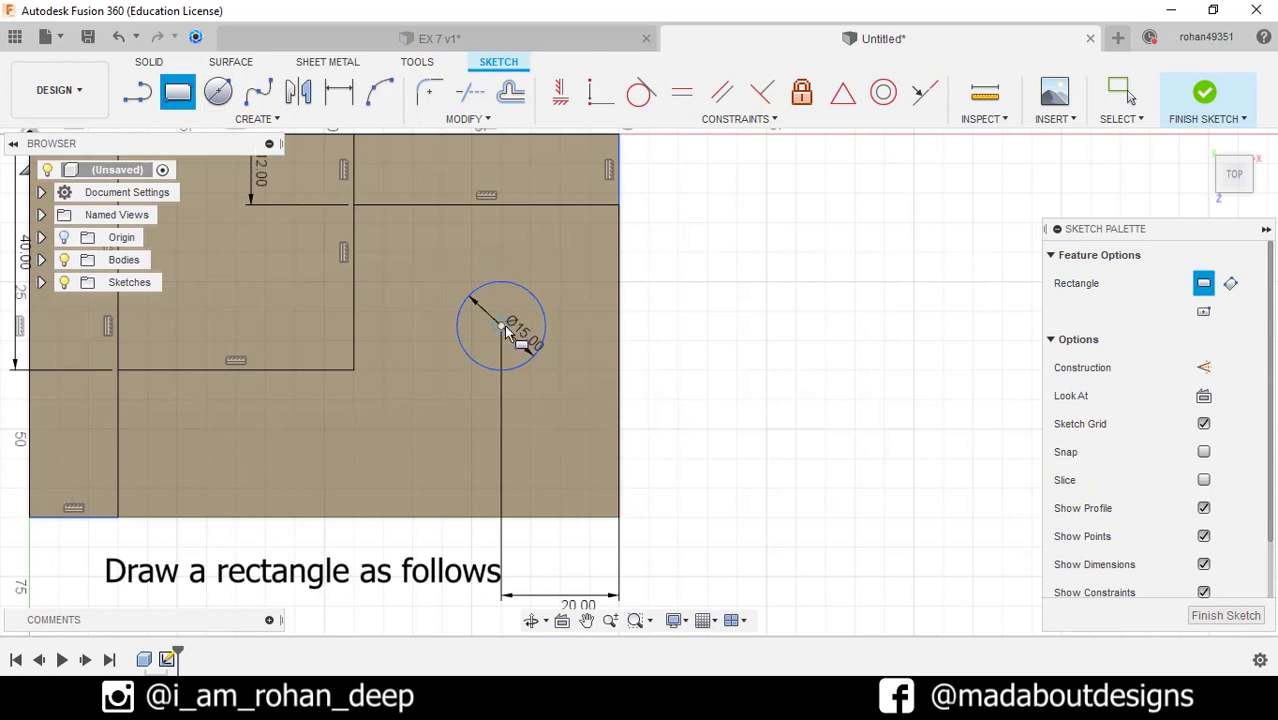
click(502, 284)
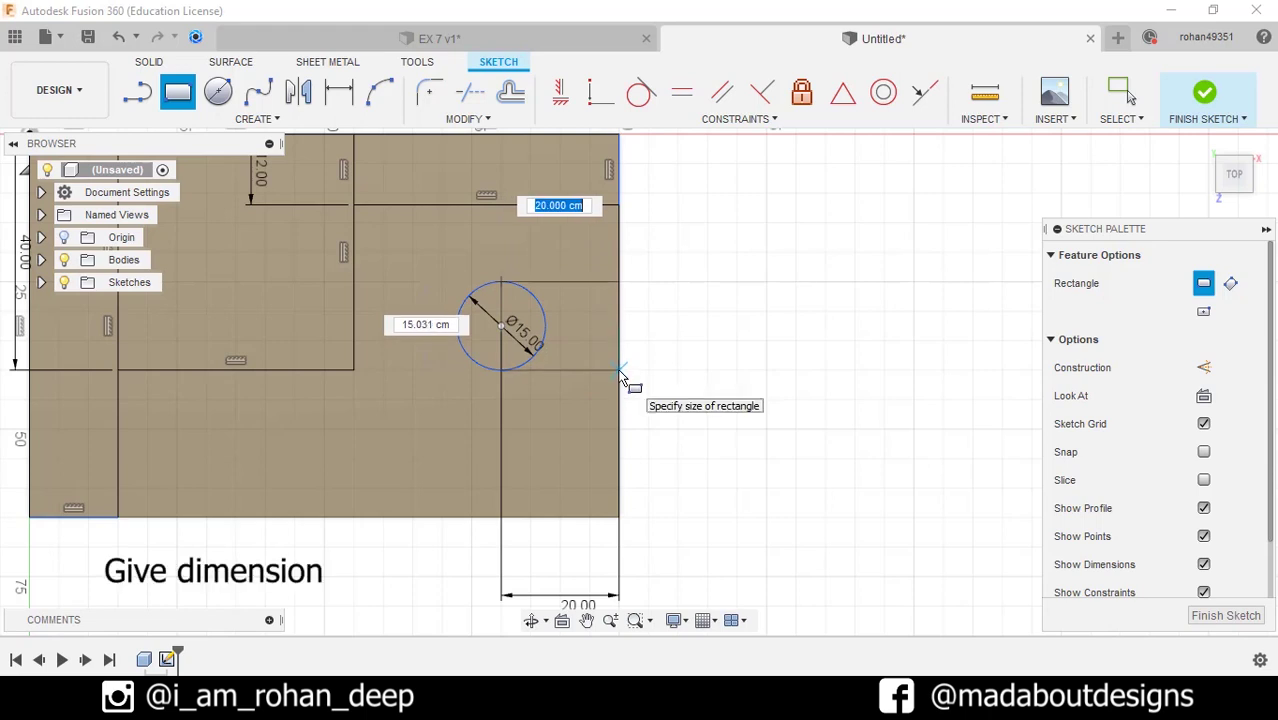
key(Tab)
text(15)
key(Tab)
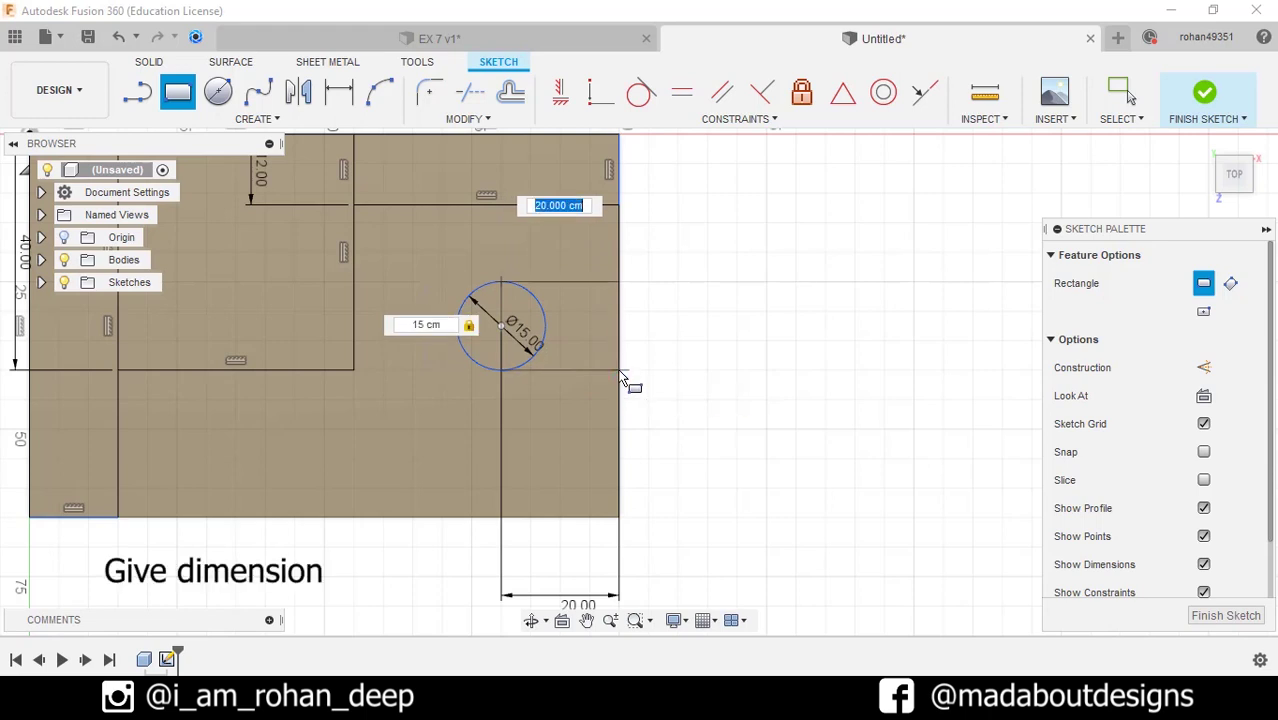
text(20)
key(Tab)
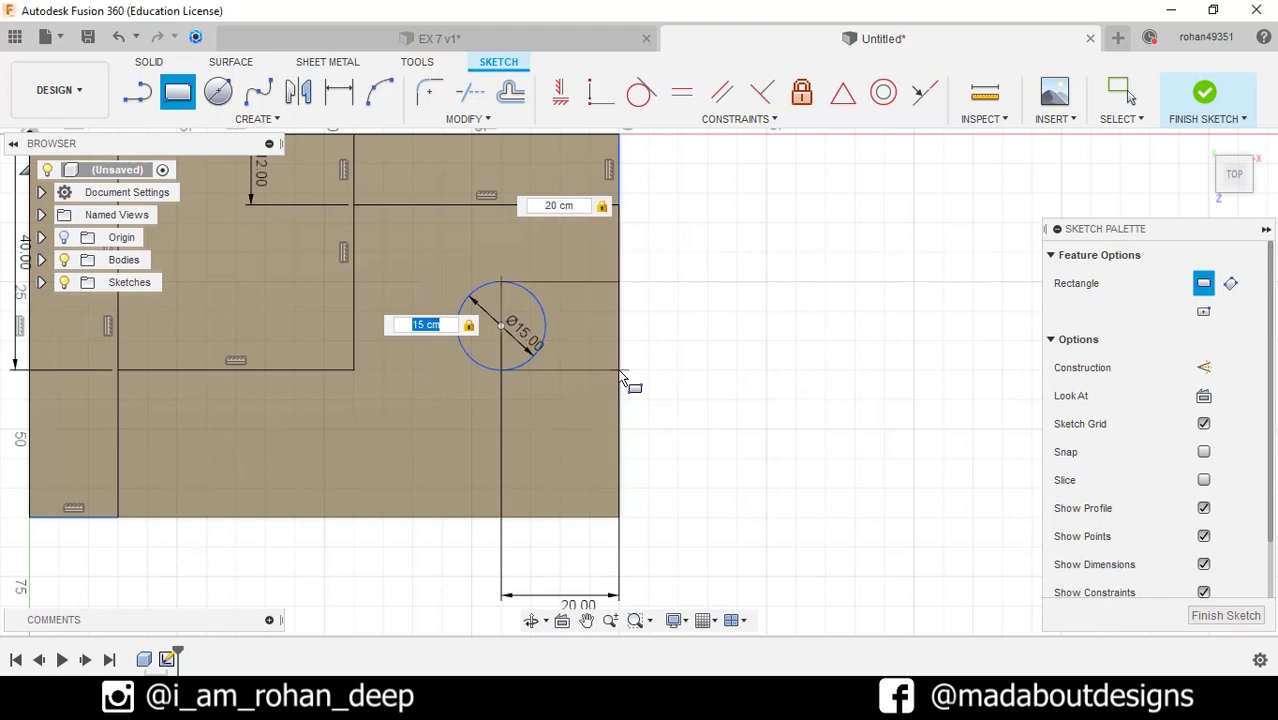
key(Return)
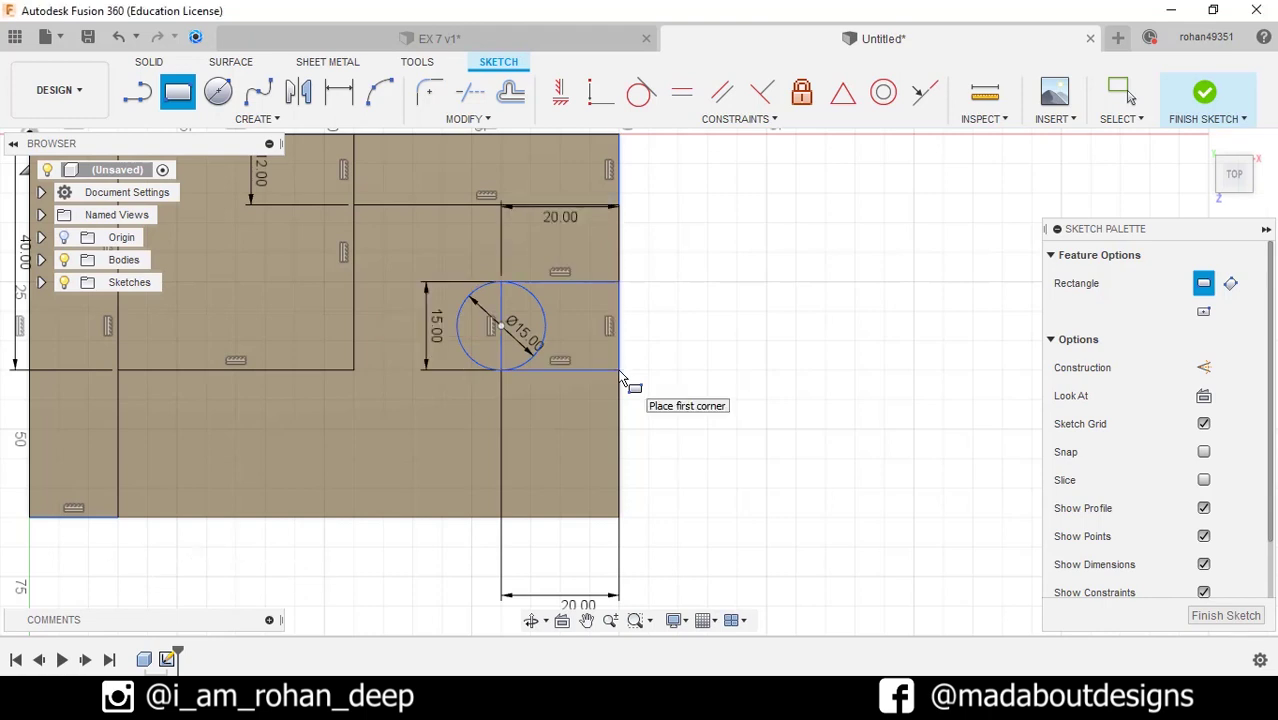
Trim the inner line and the circle's right half into a U-slot, then finish the sketch
click(490, 120)
click(440, 163)
scroll(476, 348, up, 3)
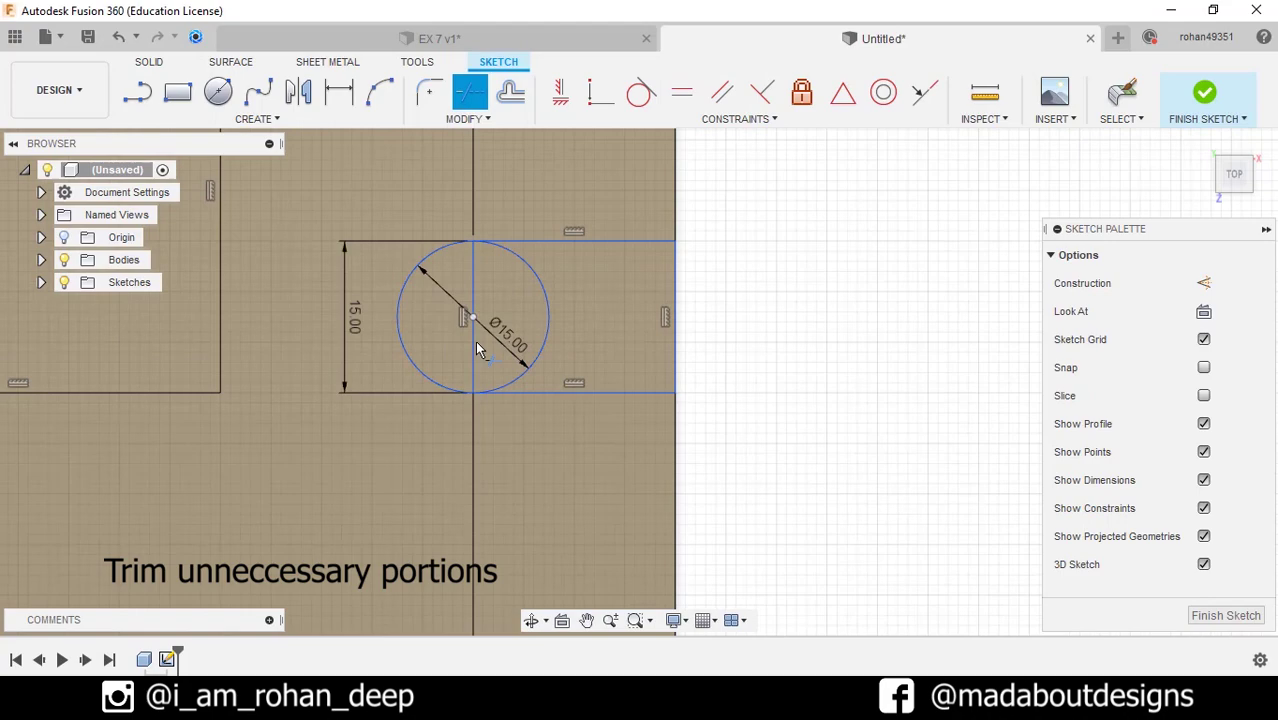
click(473, 342)
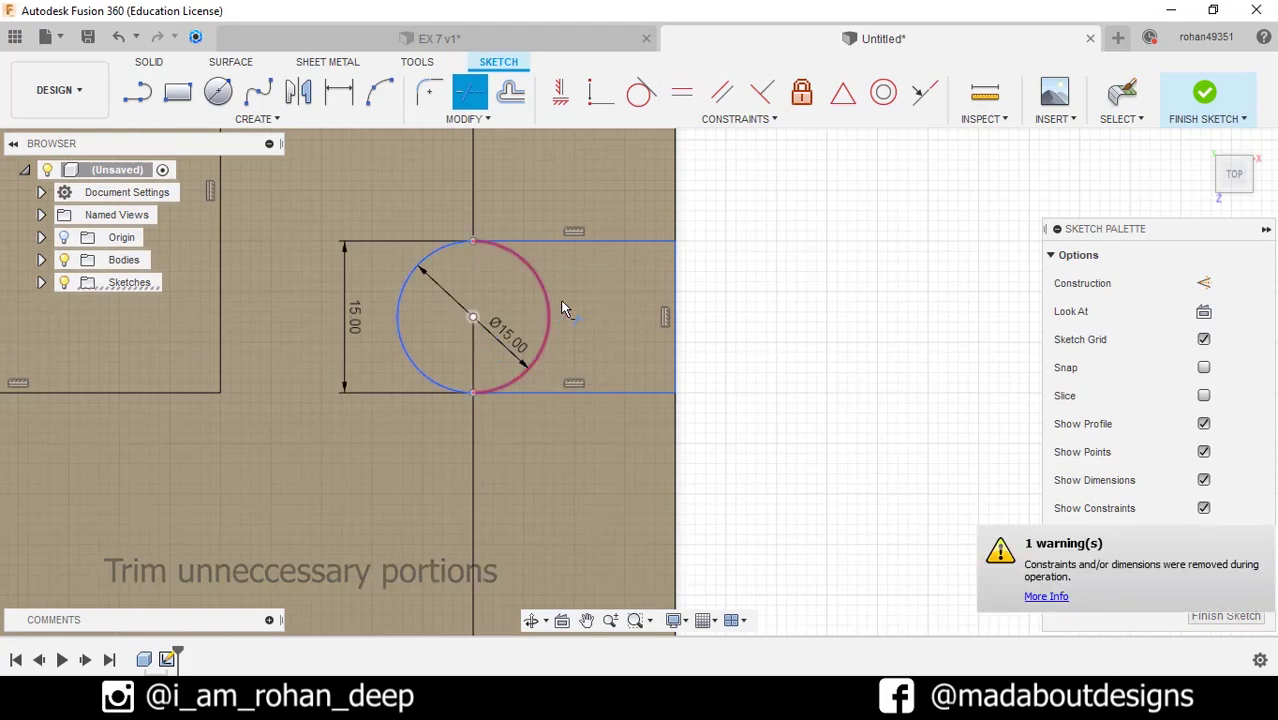
click(556, 302)
scroll(580, 305, down, 5)
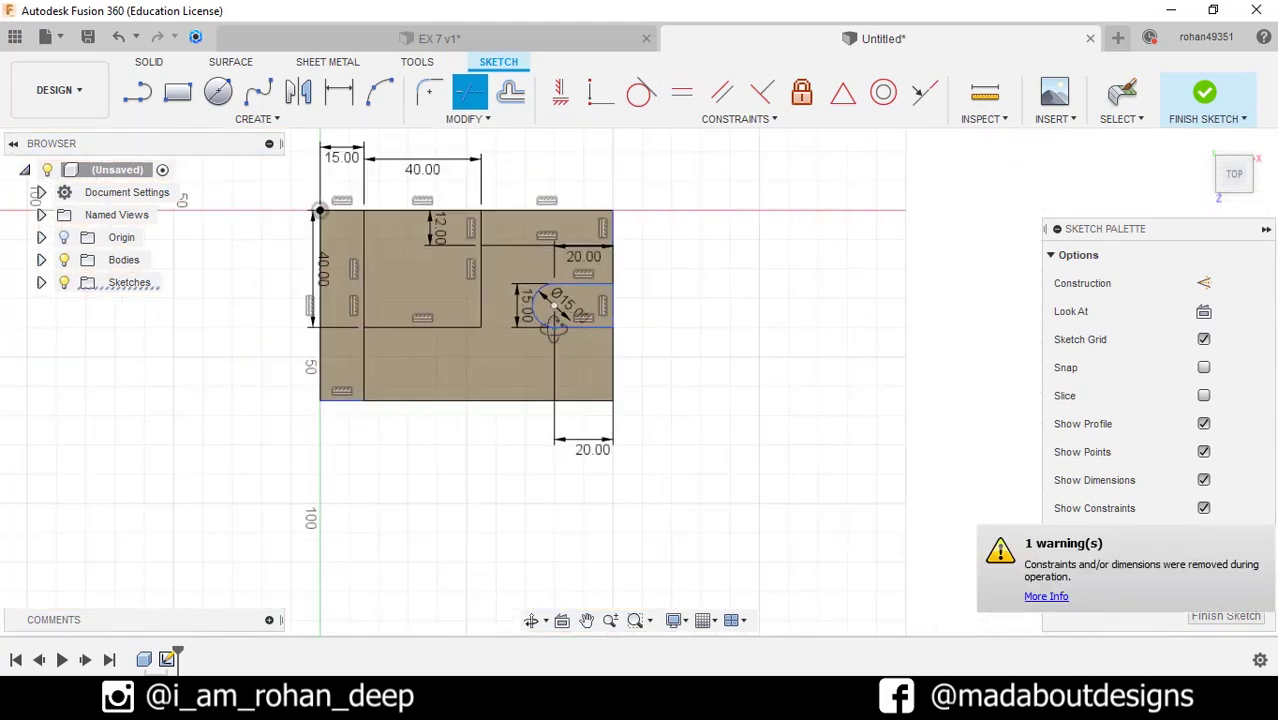
shift+middle_drag(553, 325, 533, 303)
click(1204, 93)
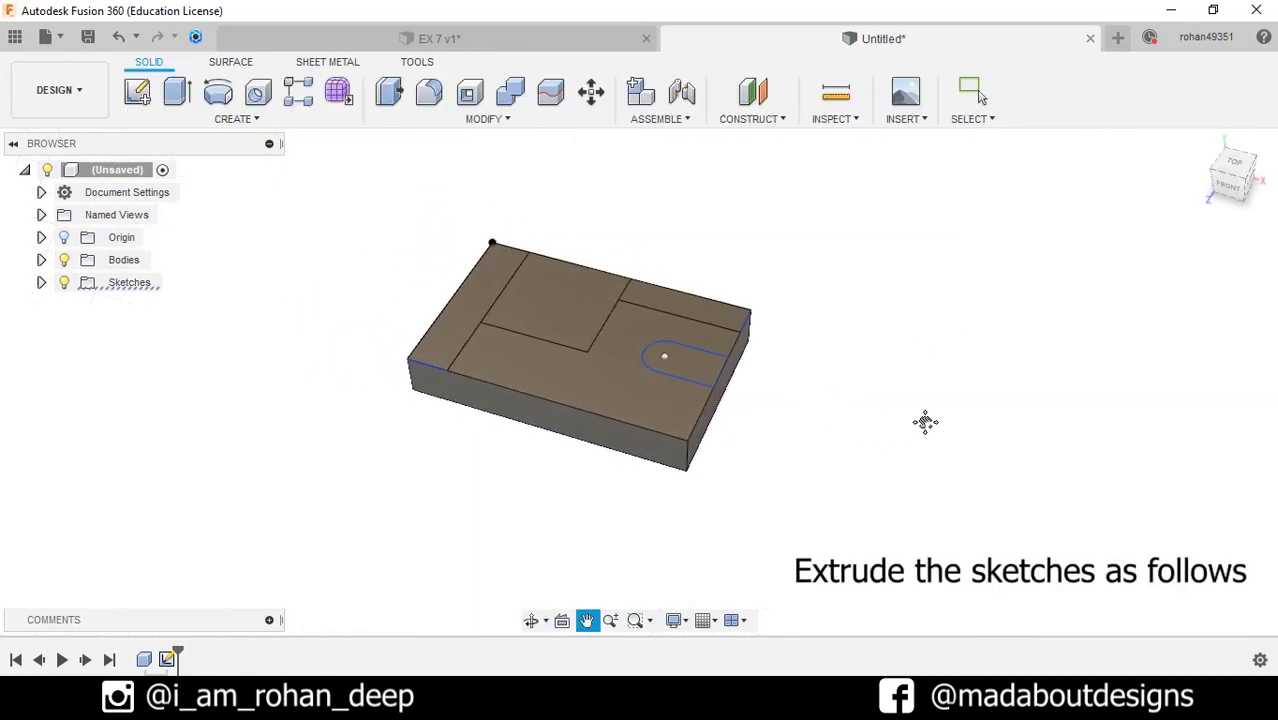
Extrude the narrow end strip 50 cm upward, joined to the box
click(210, 120)
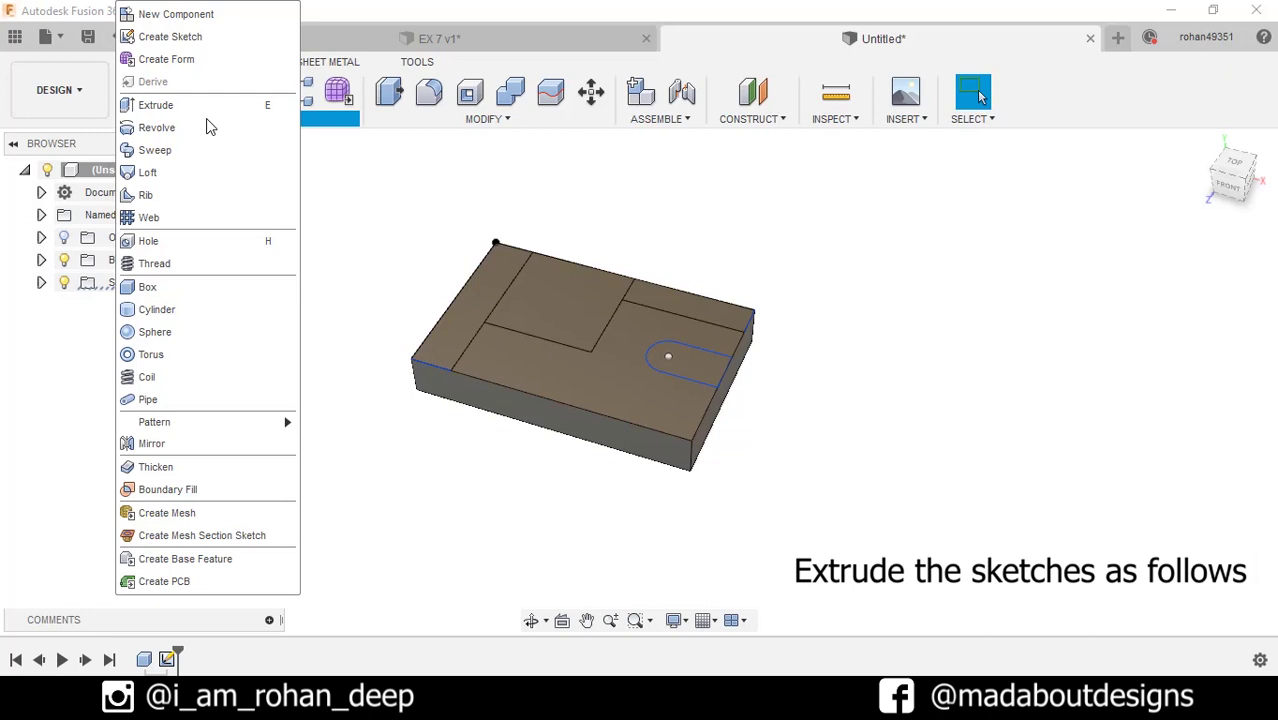
click(195, 105)
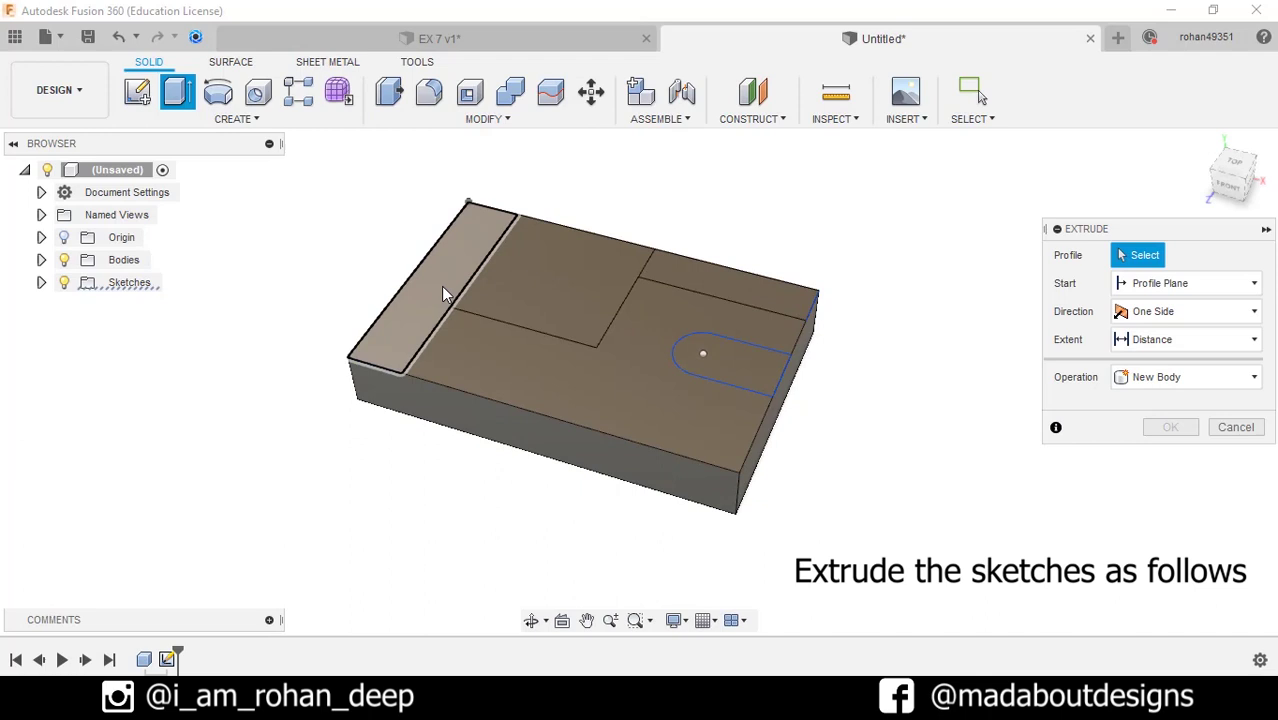
click(441, 286)
middle_drag(436, 275, 343, 413)
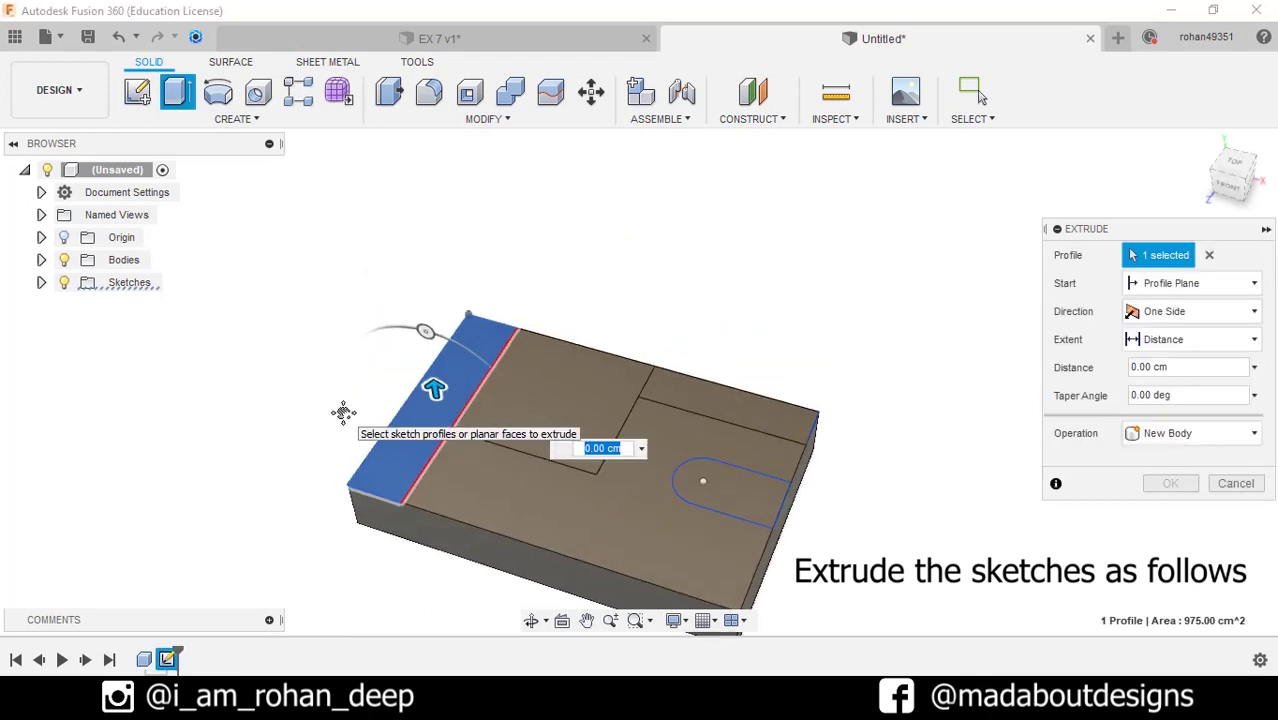
text(50)
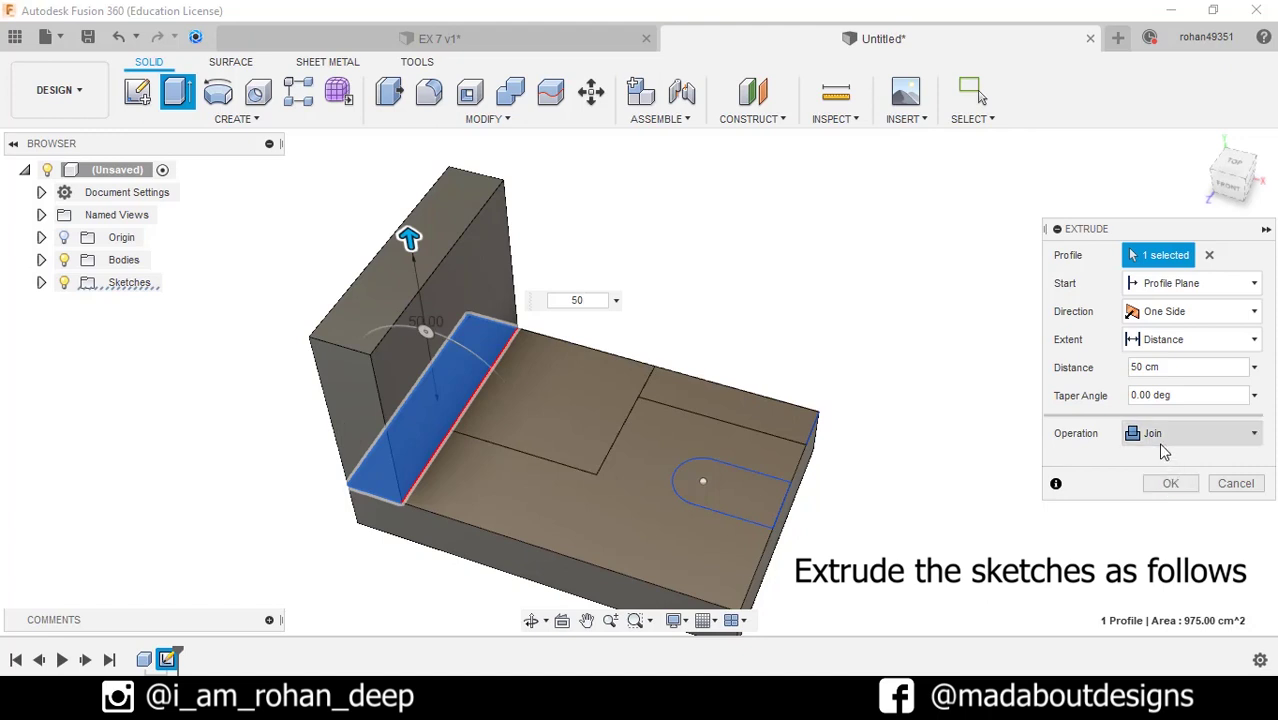
click(1171, 484)
middle_drag(907, 413, 872, 384)
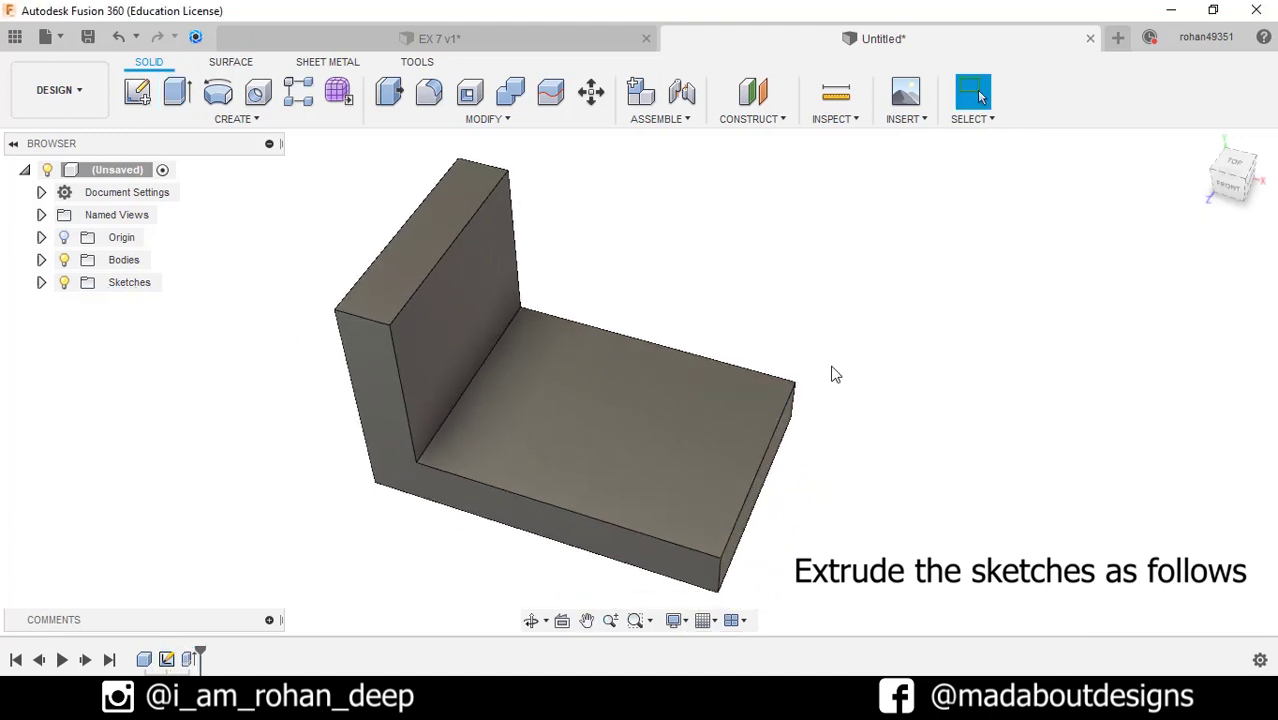
Expand the Sketches list and make Sketch2 visible
click(41, 283)
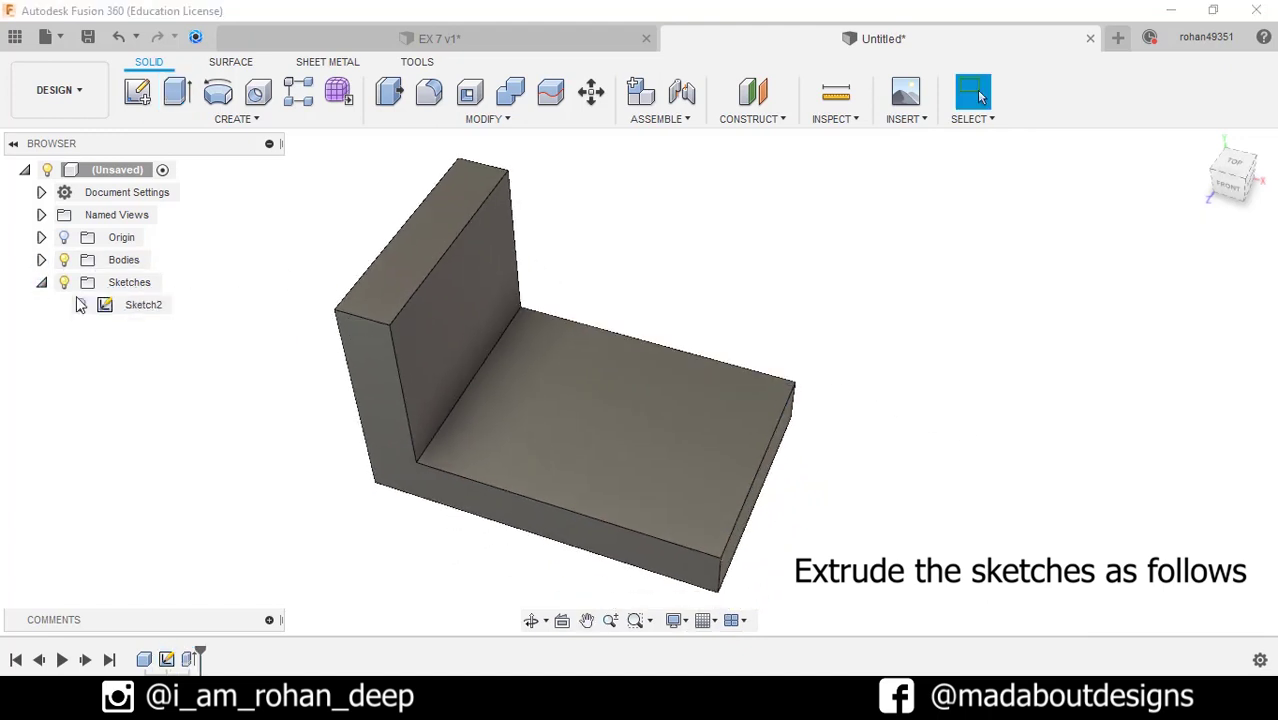
click(81, 304)
scroll(214, 434, down, 3)
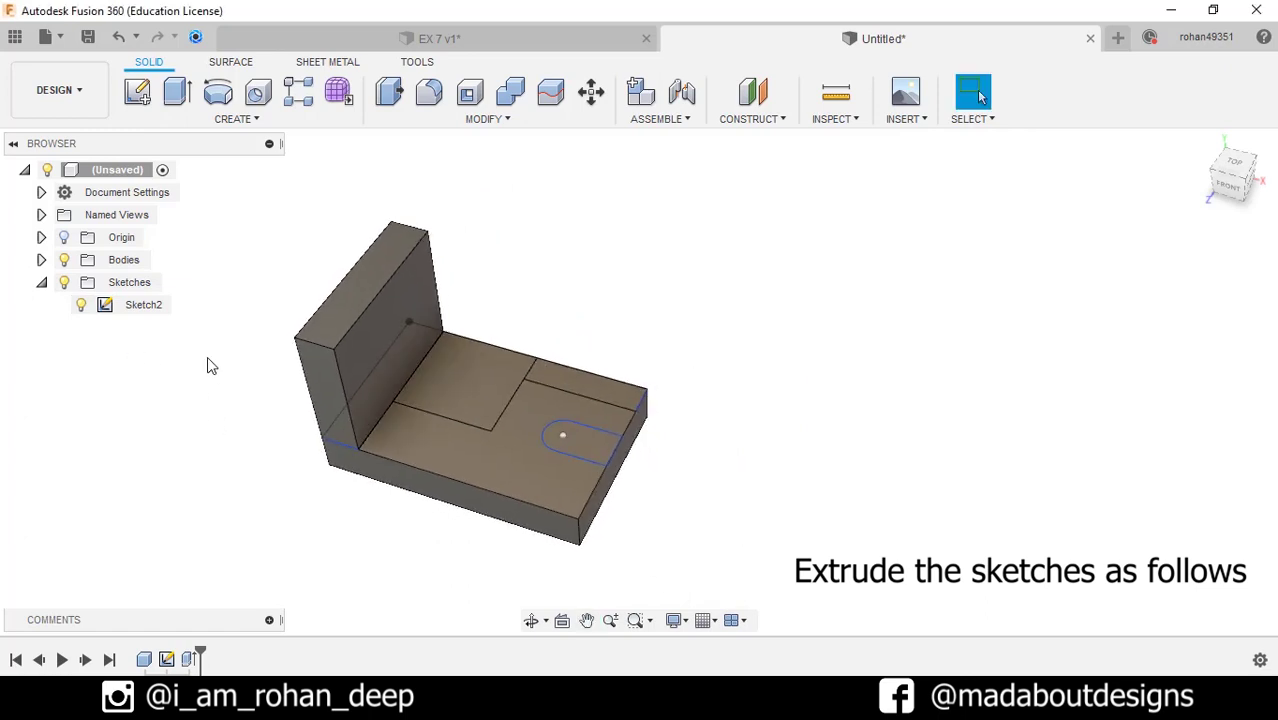
Extrude the square and 45 × 12 strip profiles 30 cm, joined to the body
click(181, 106)
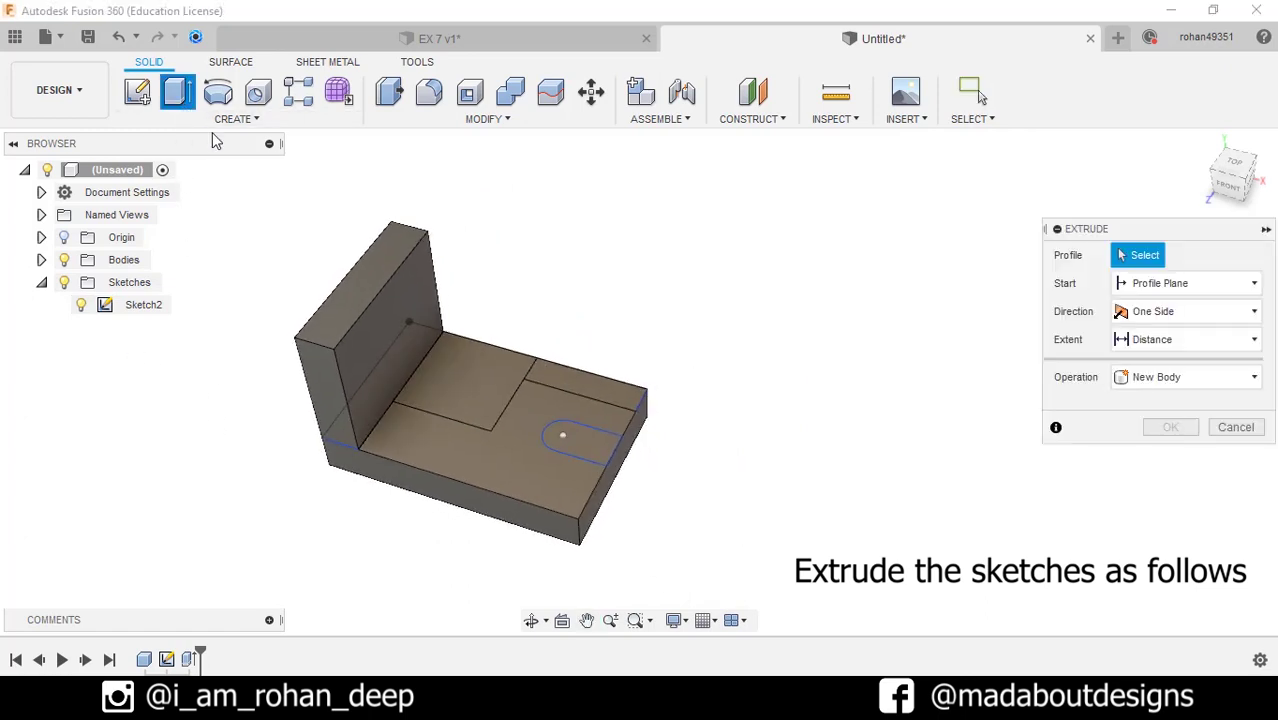
click(445, 362)
click(606, 396)
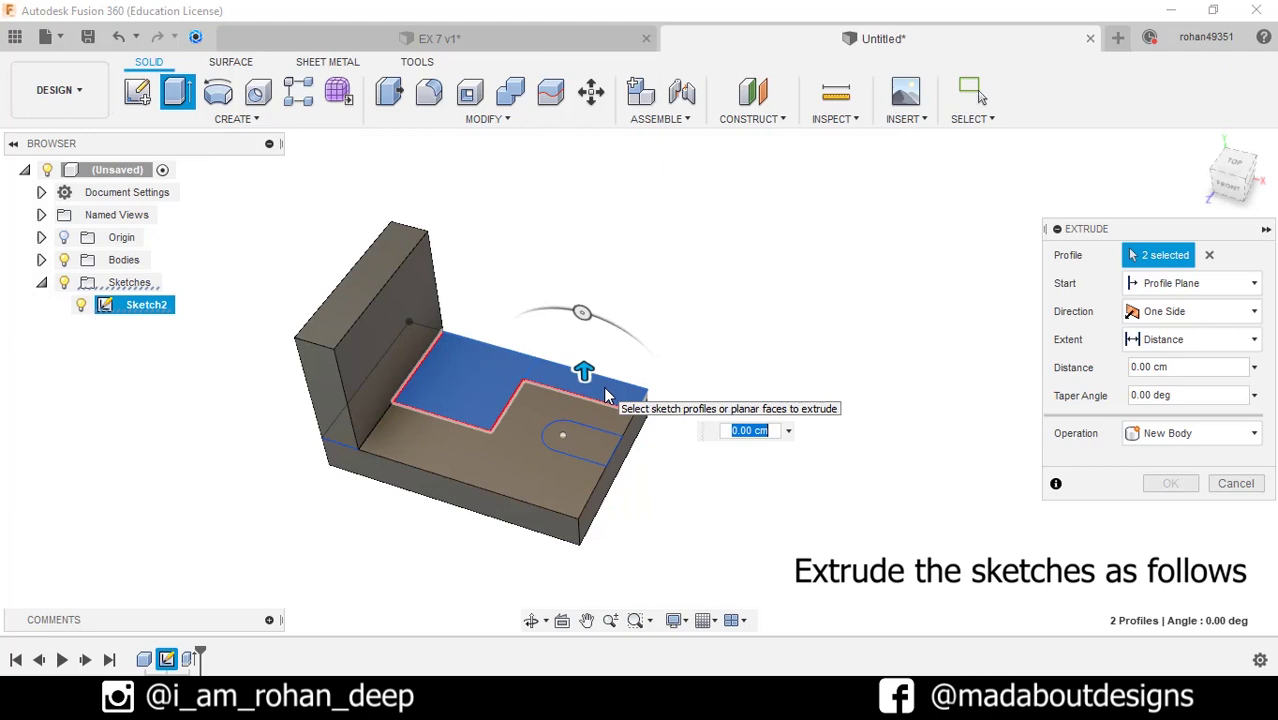
text(30)
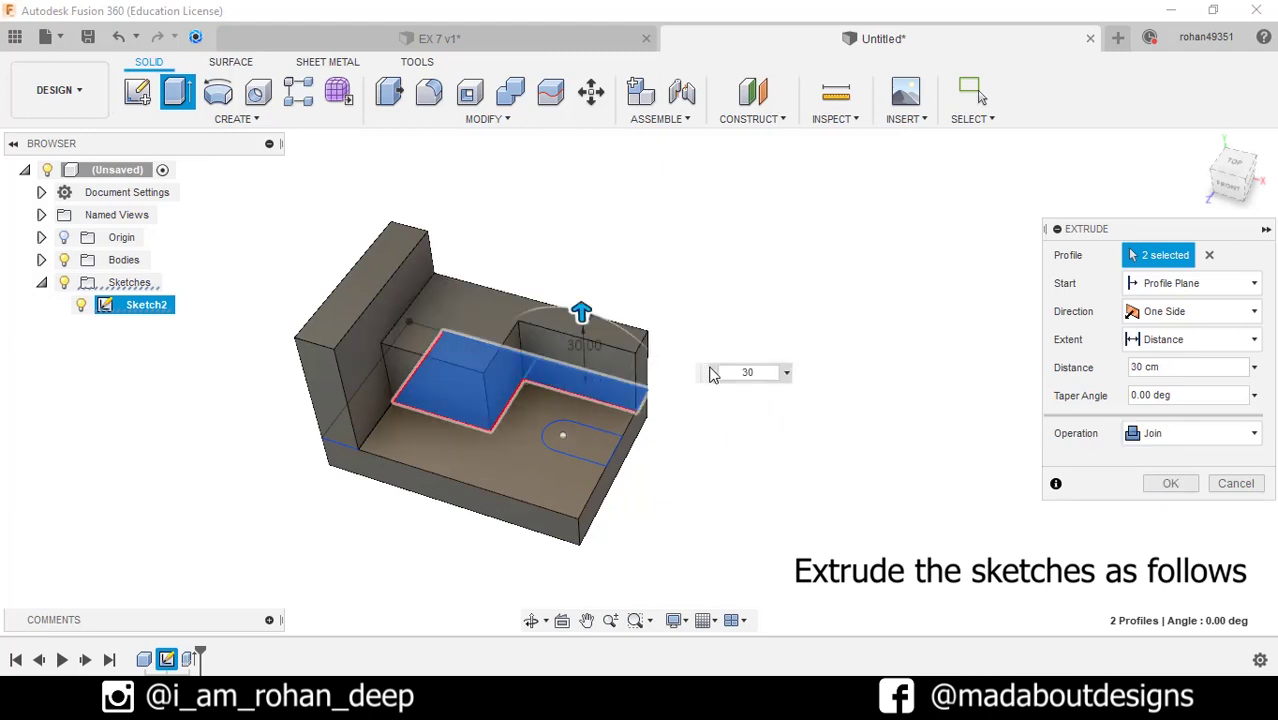
click(1168, 483)
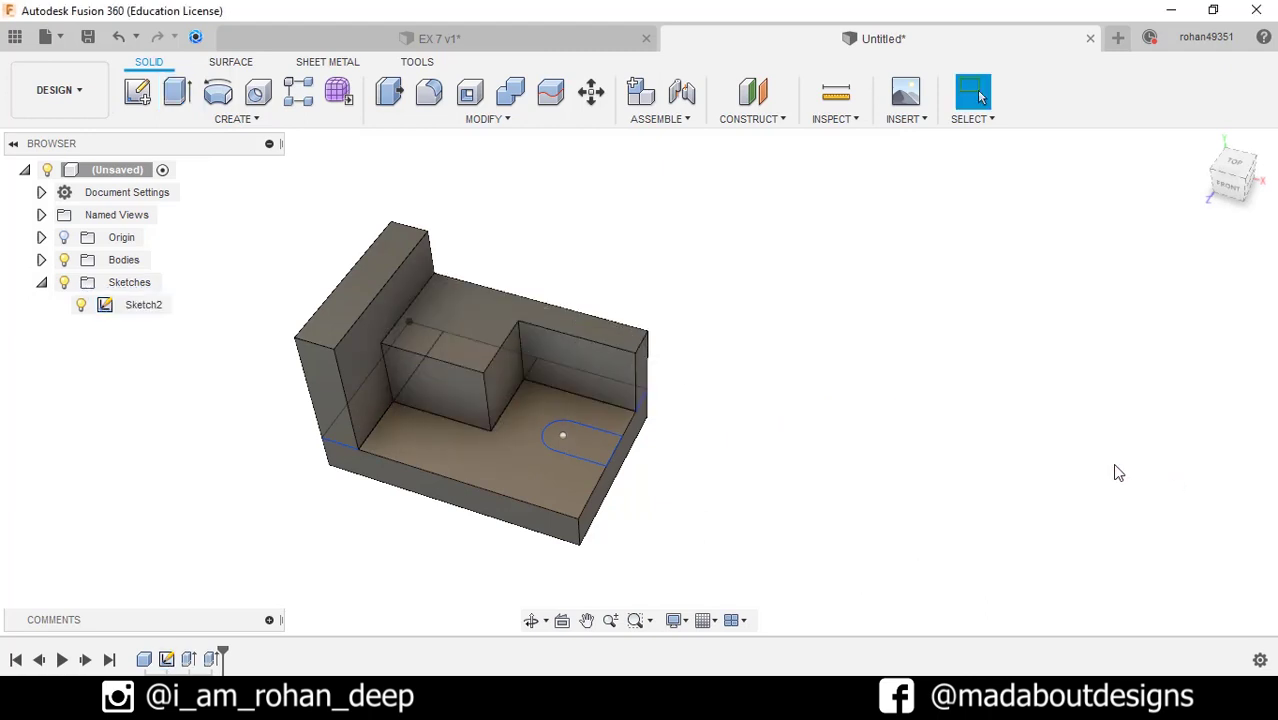
Extrude the U-slot profile 30 cm downward as a cut through the base
click(178, 95)
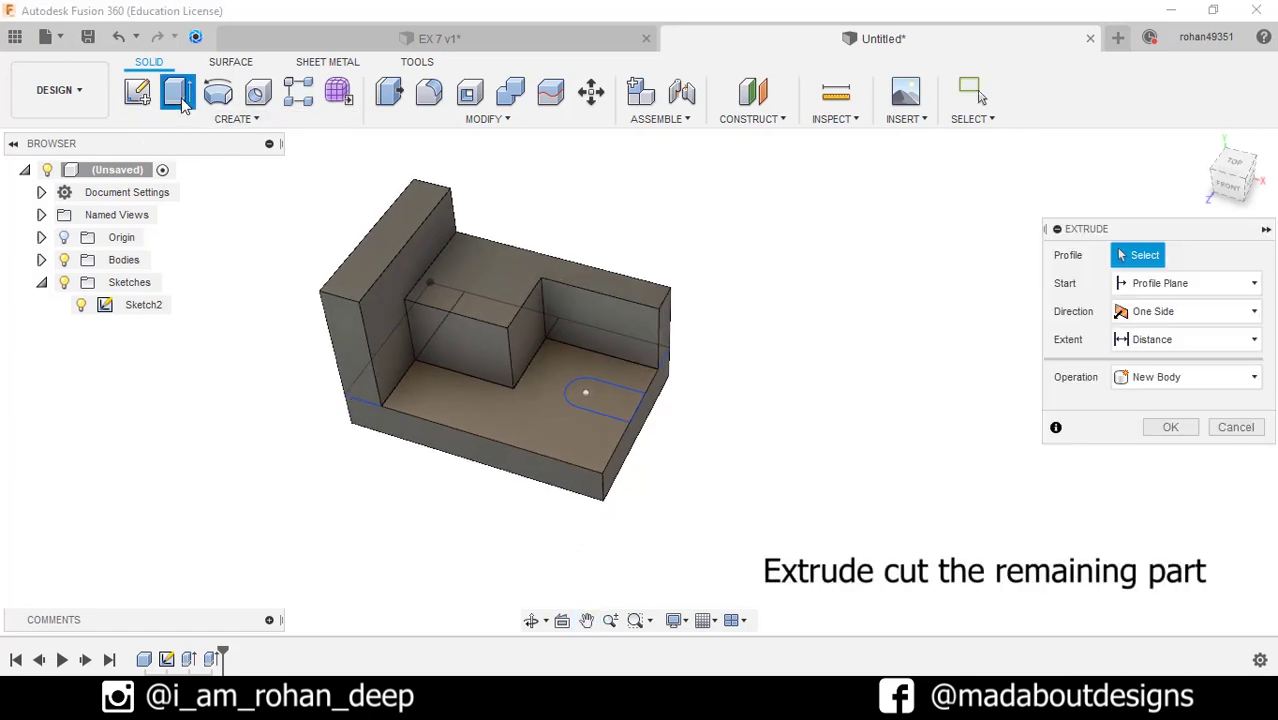
click(609, 406)
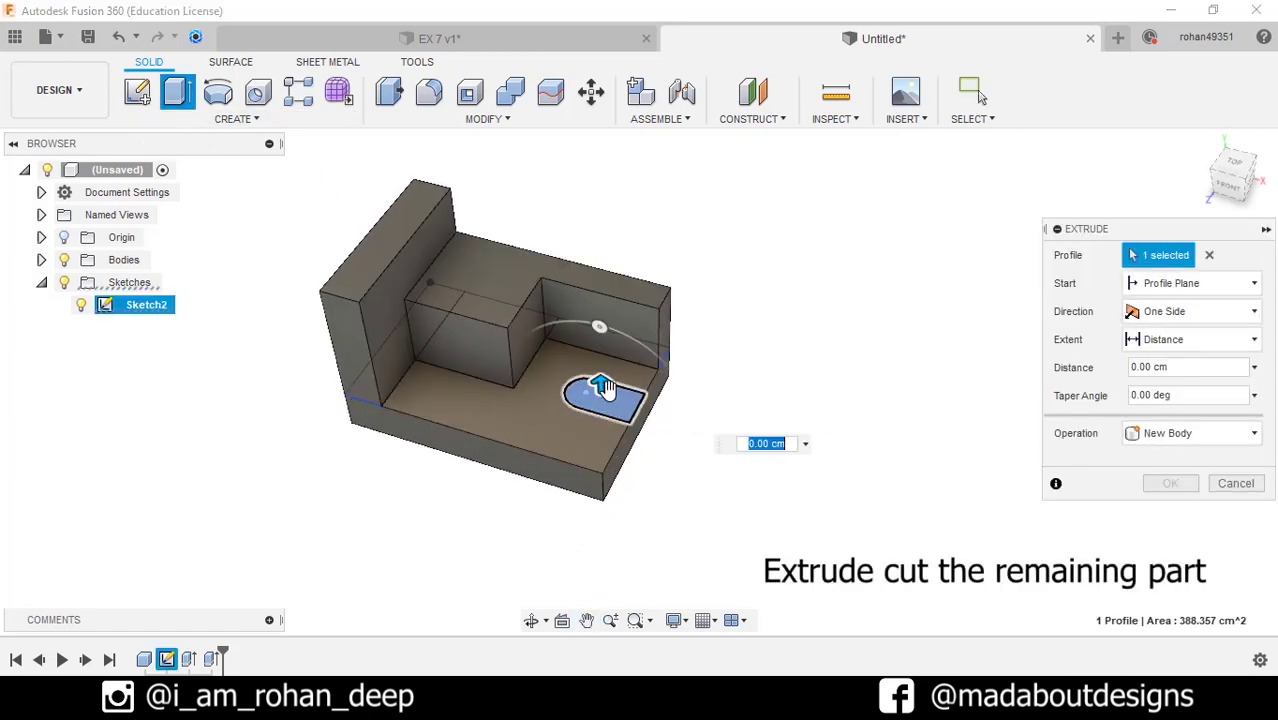
drag(604, 388, 604, 458)
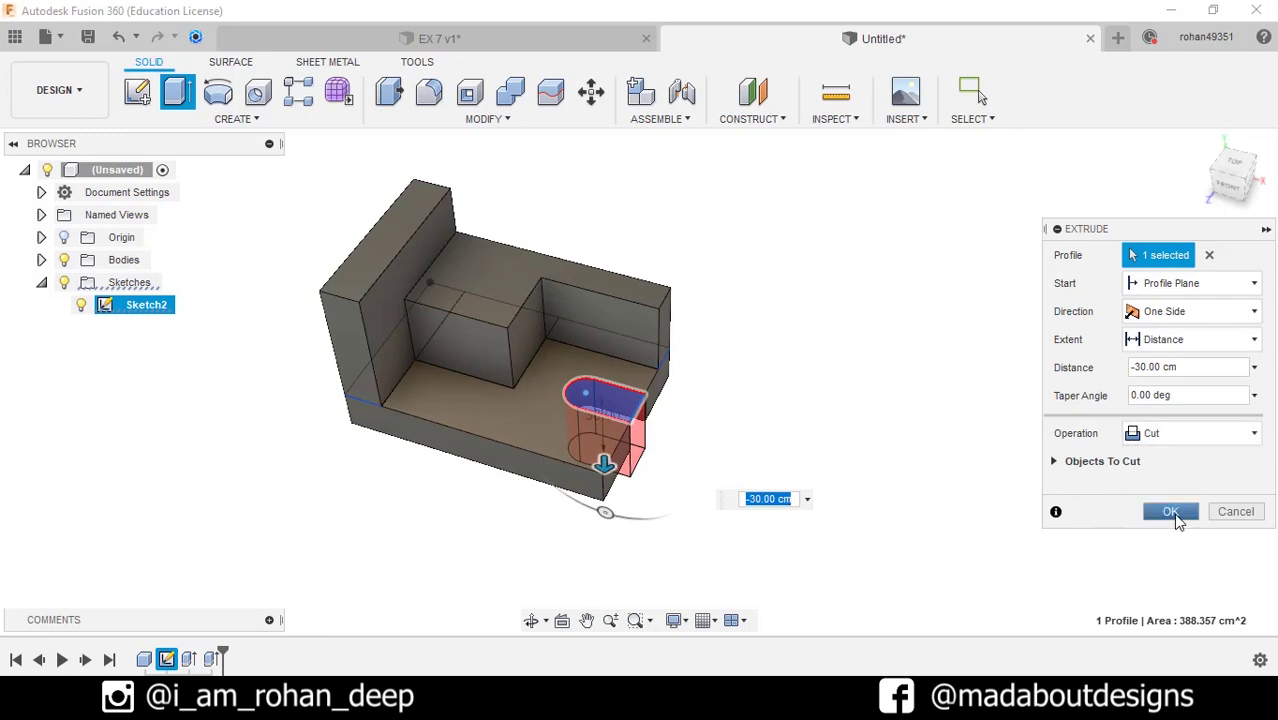
click(1175, 514)
middle_drag(998, 434, 1005, 476)
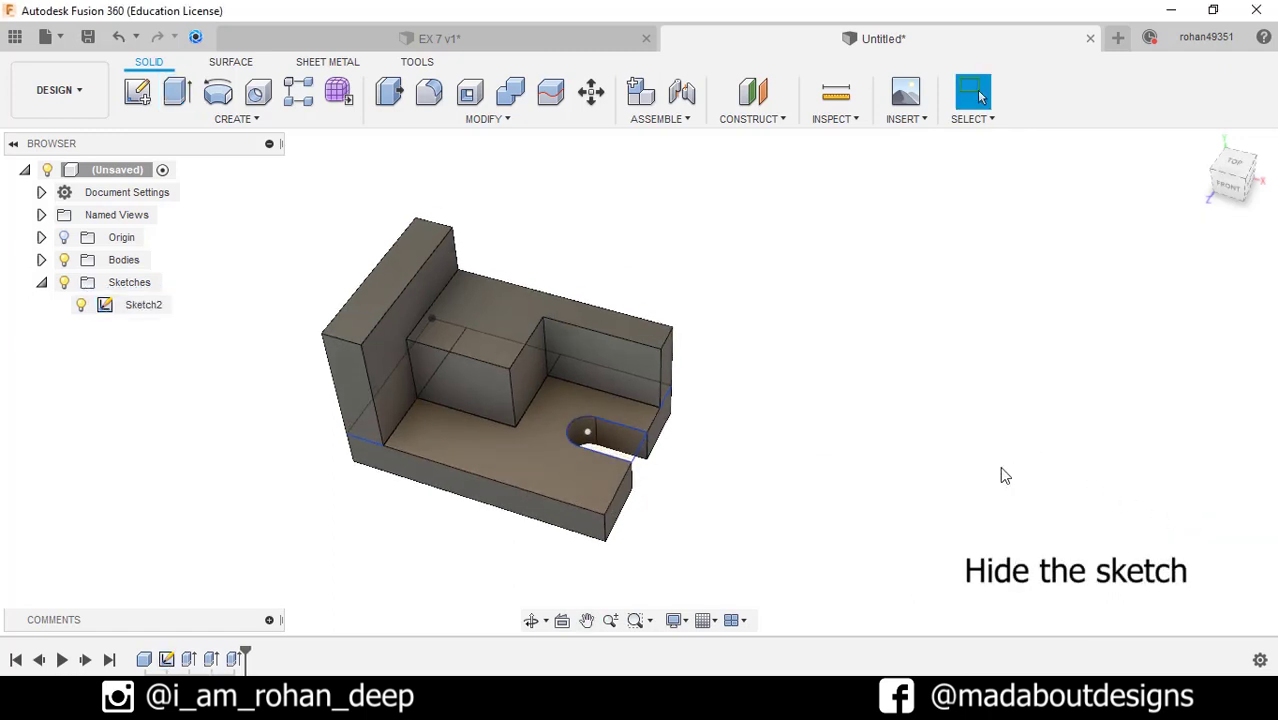
Hide Sketch2 and fillet the upright wall's top outer edge with a 30 cm radius
click(82, 305)
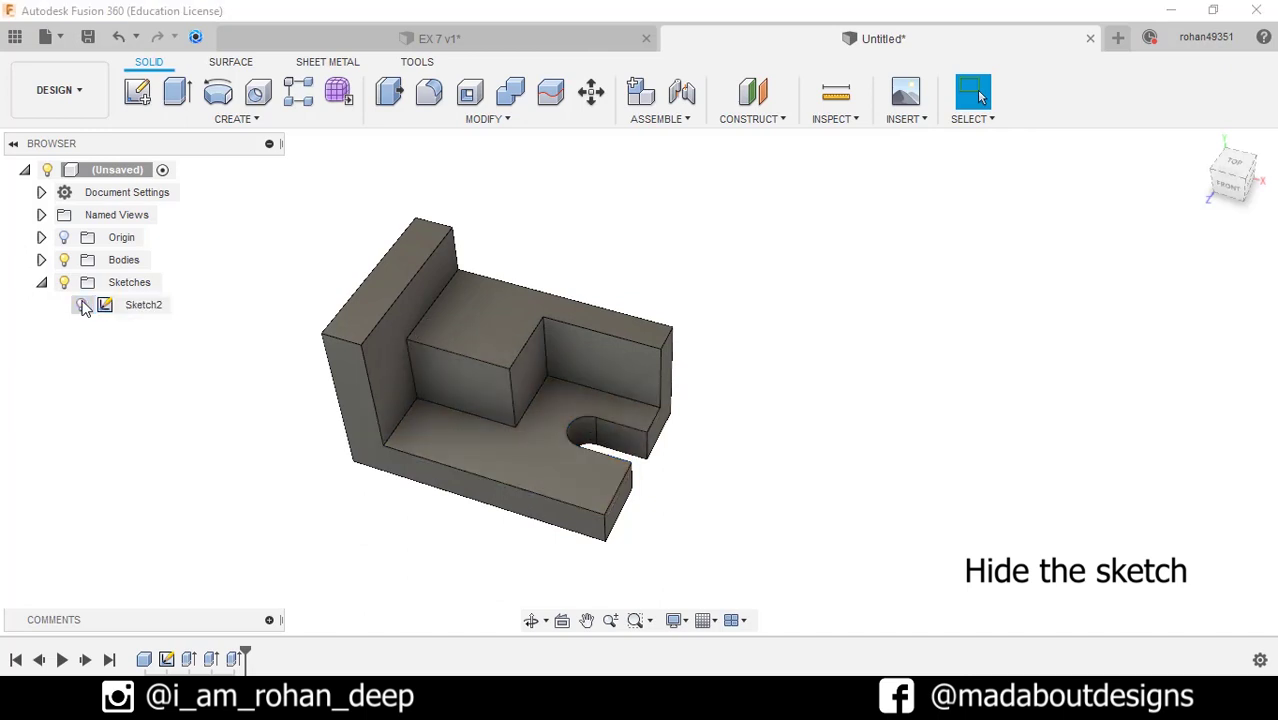
click(41, 283)
shift+middle_drag(222, 451, 228, 422)
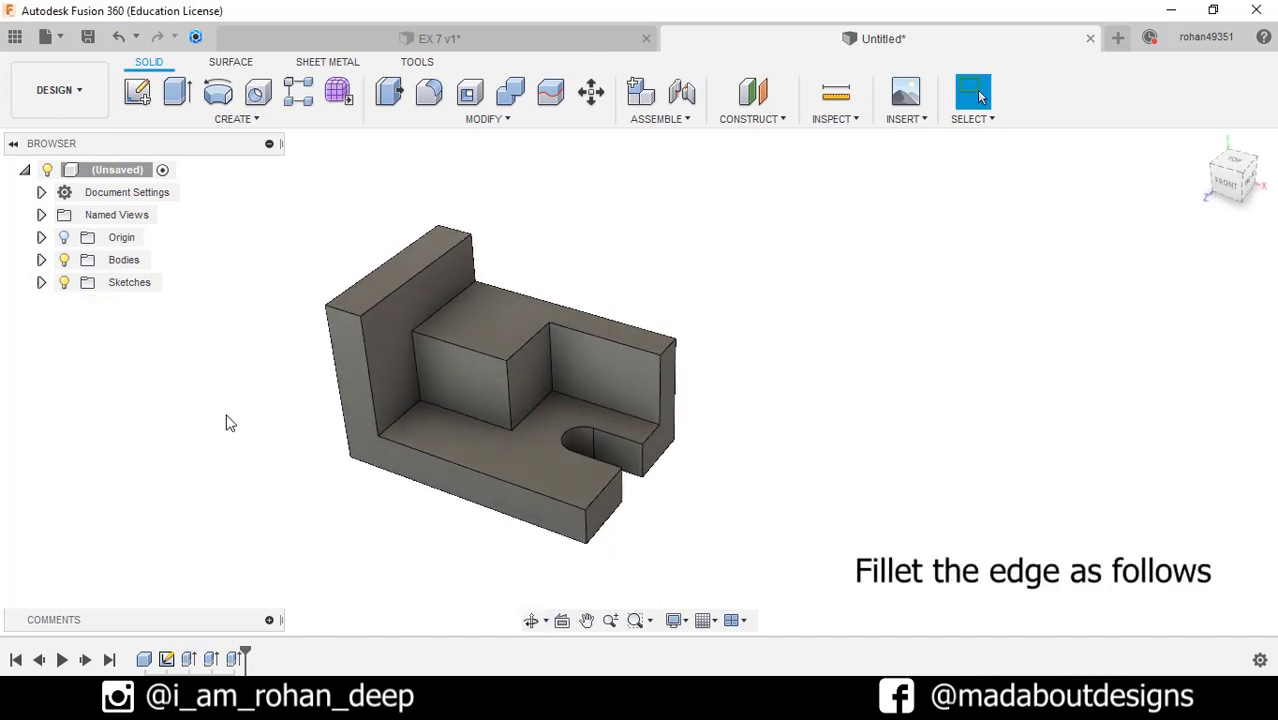
click(477, 122)
click(401, 164)
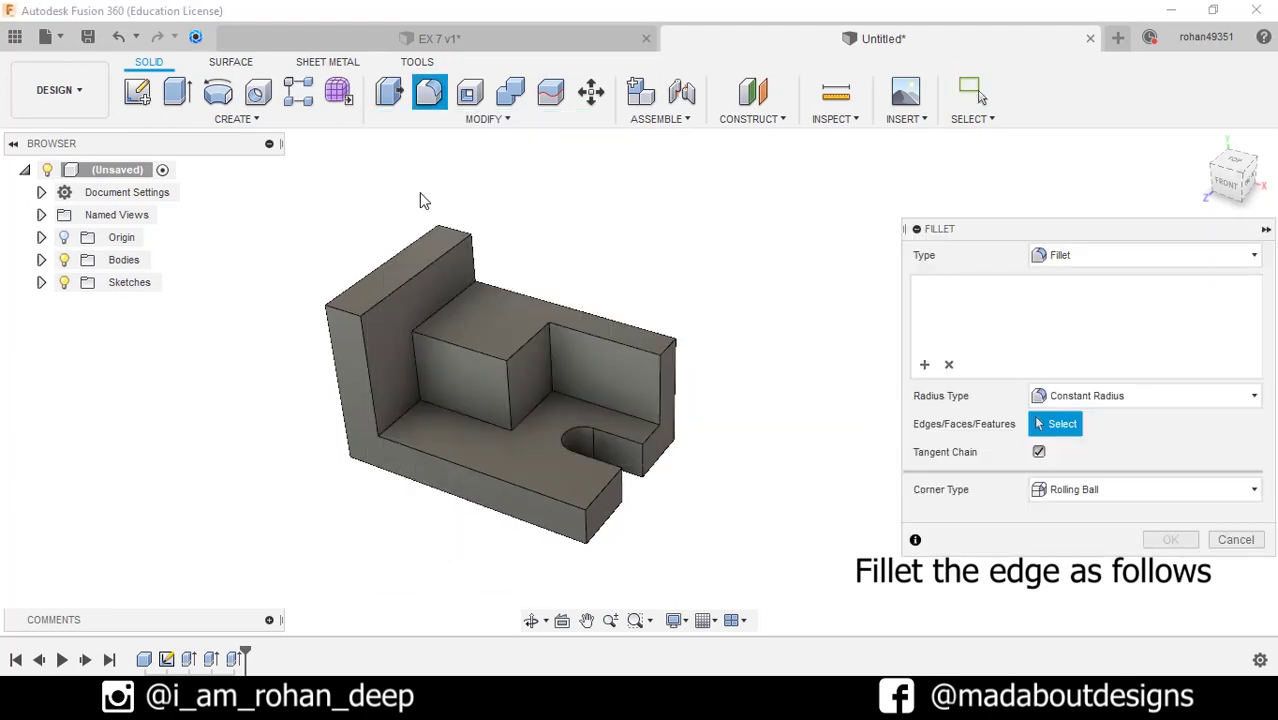
click(336, 311)
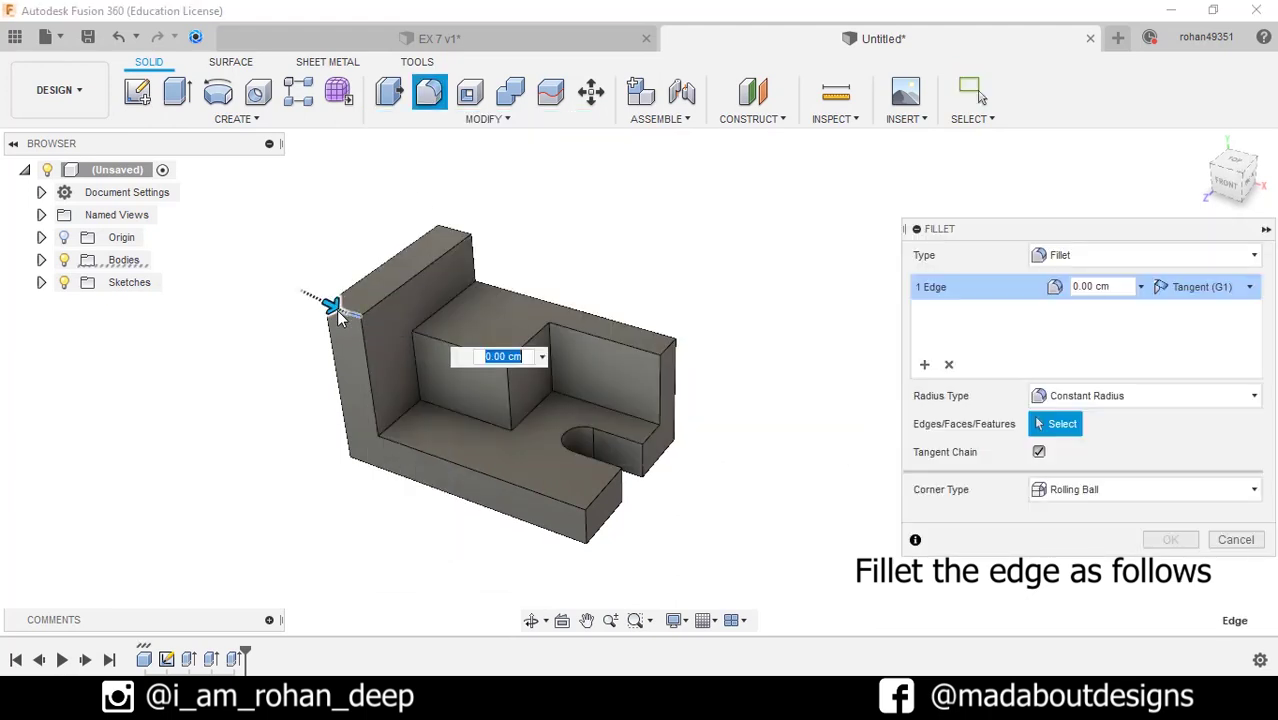
middle_drag(241, 362, 231, 375)
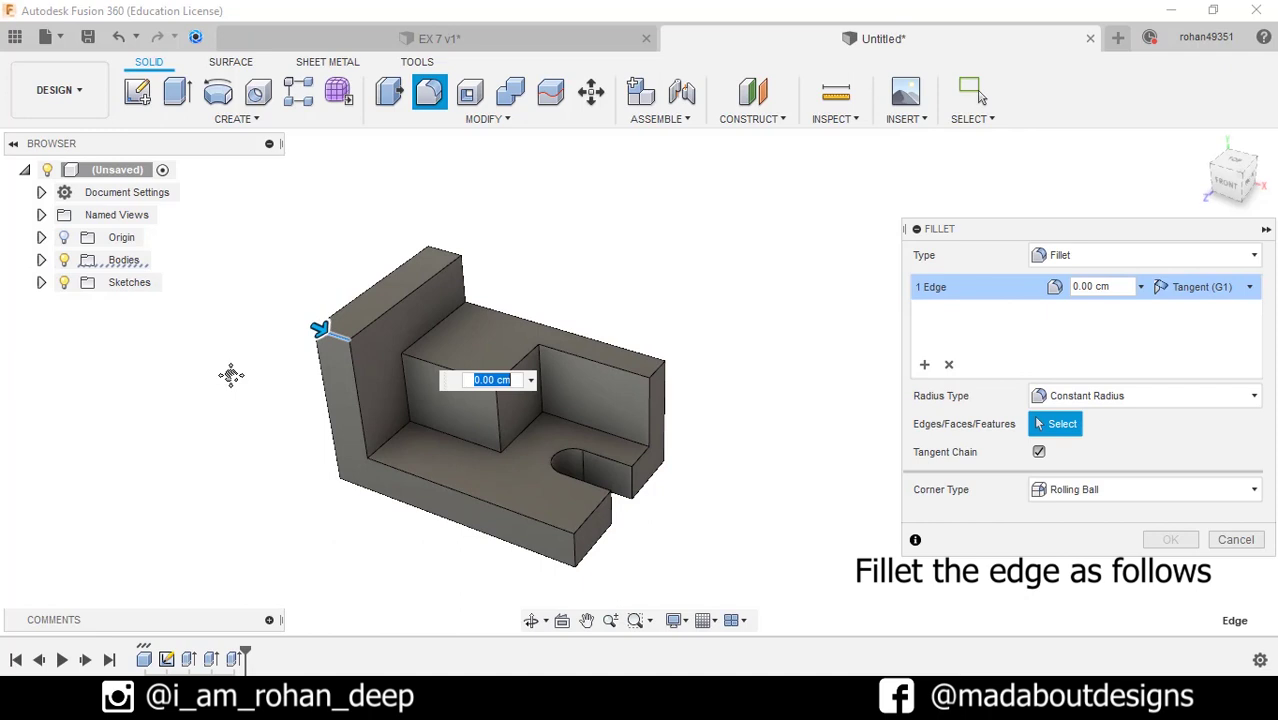
text(30)
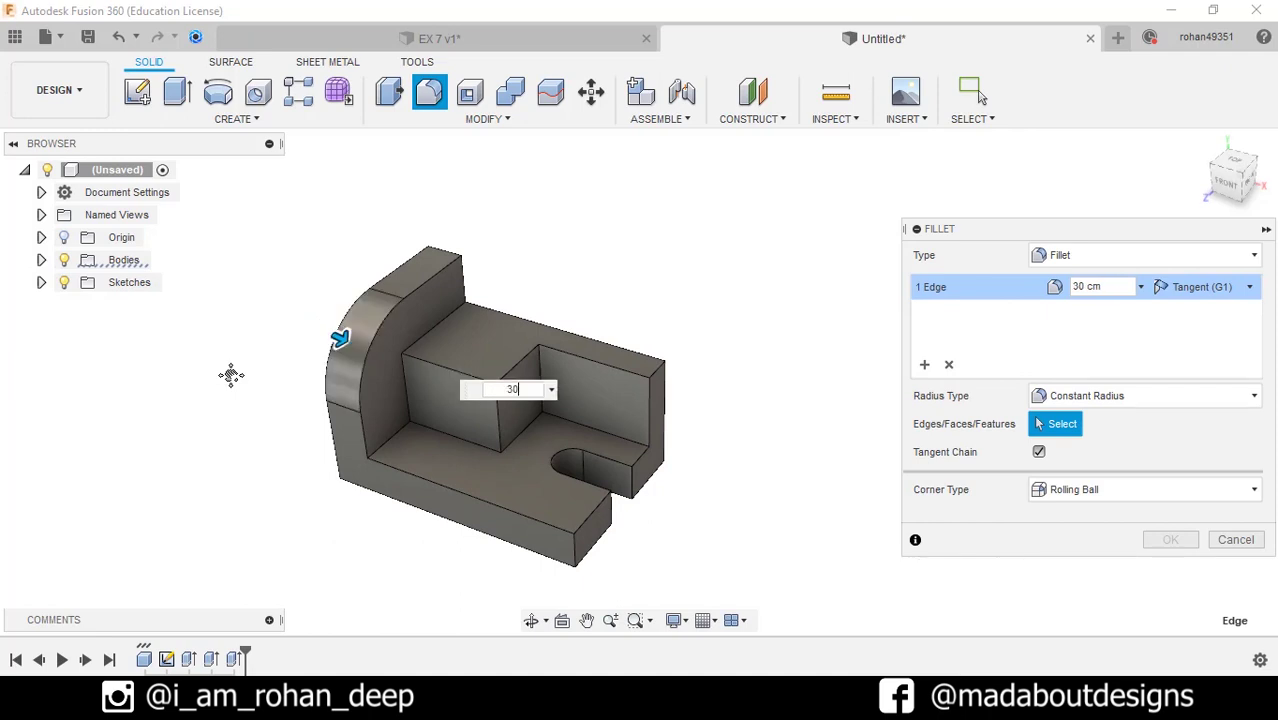
key(Return)
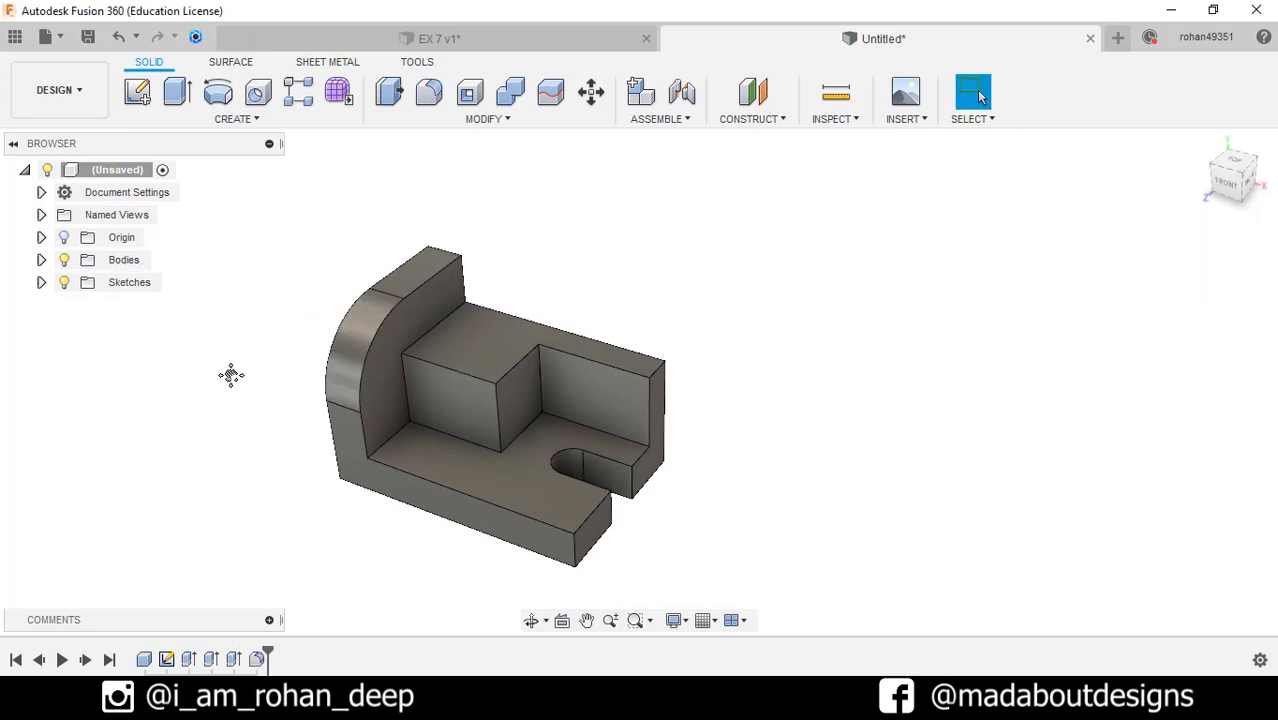
Apply a two-distance chamfer (45 by 30 cm) to the right wall's top outer edge
click(487, 118)
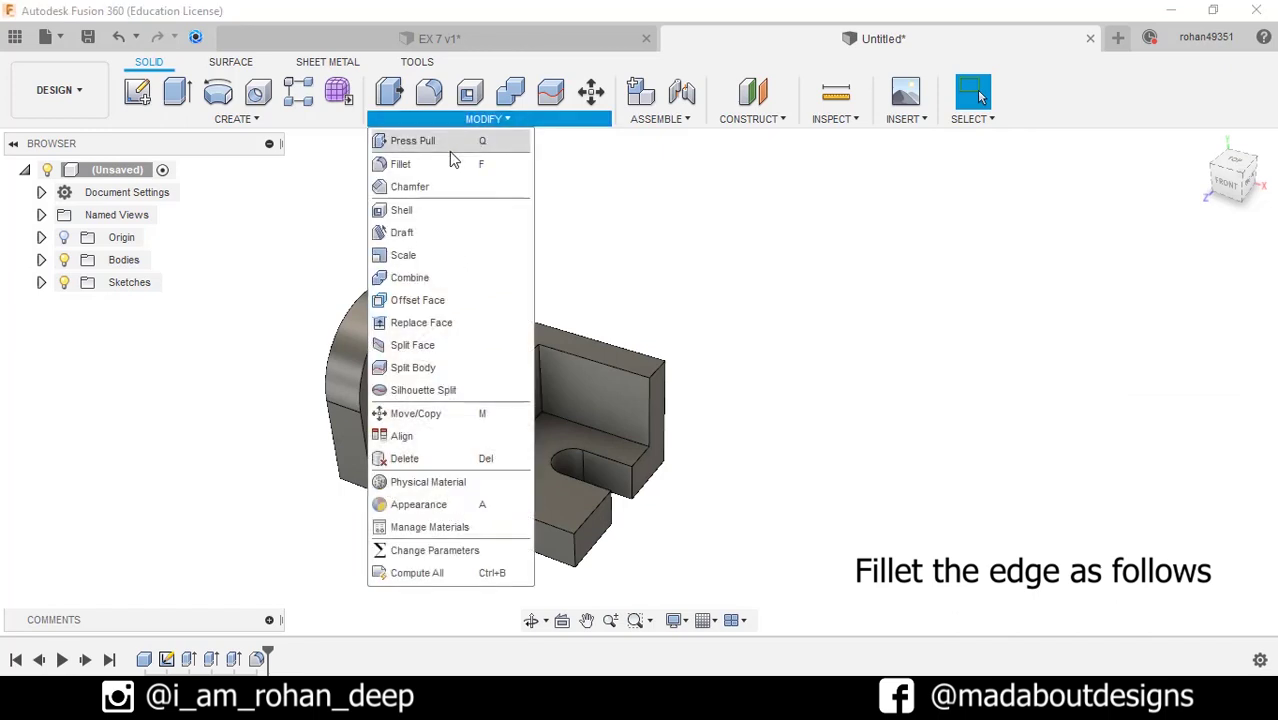
click(410, 187)
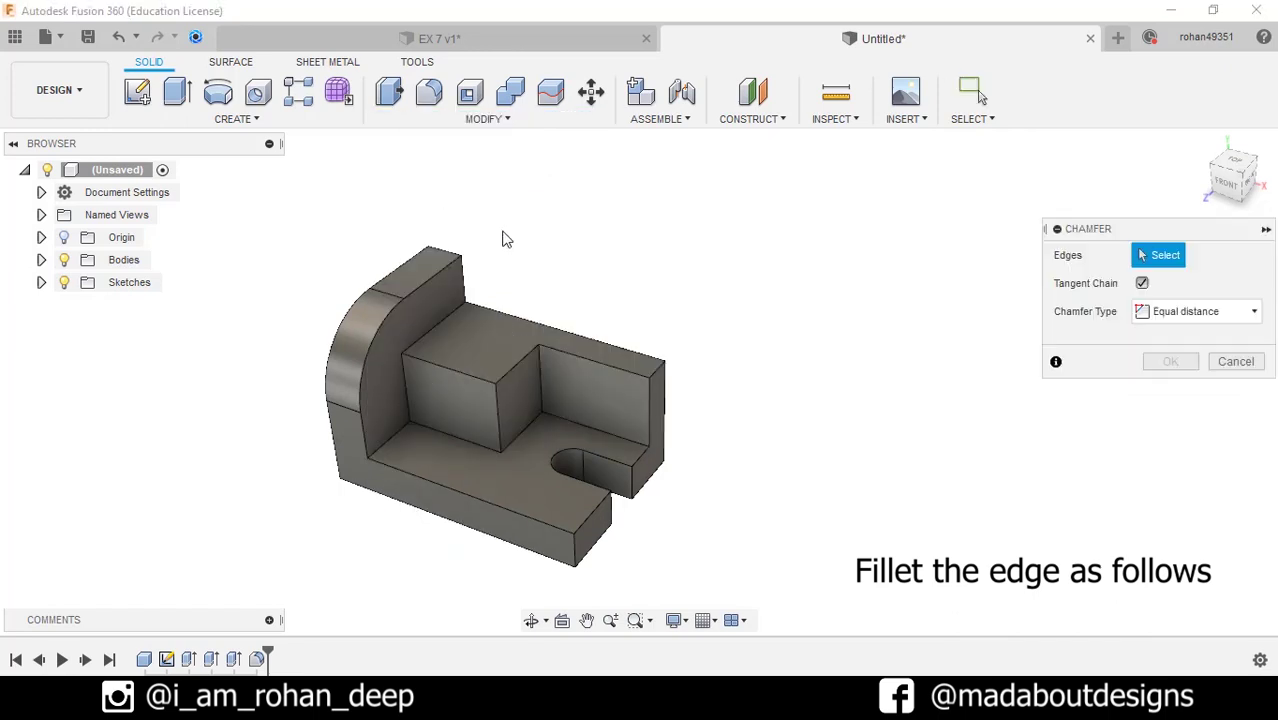
click(662, 362)
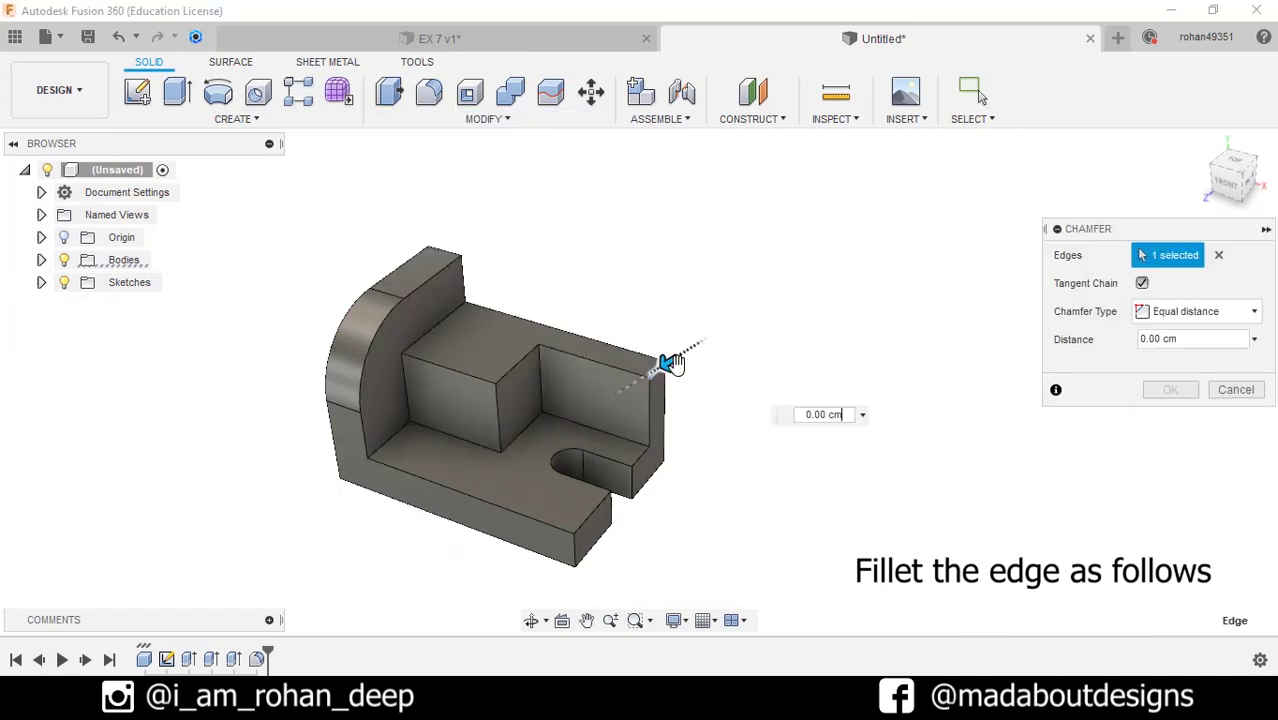
click(1160, 313)
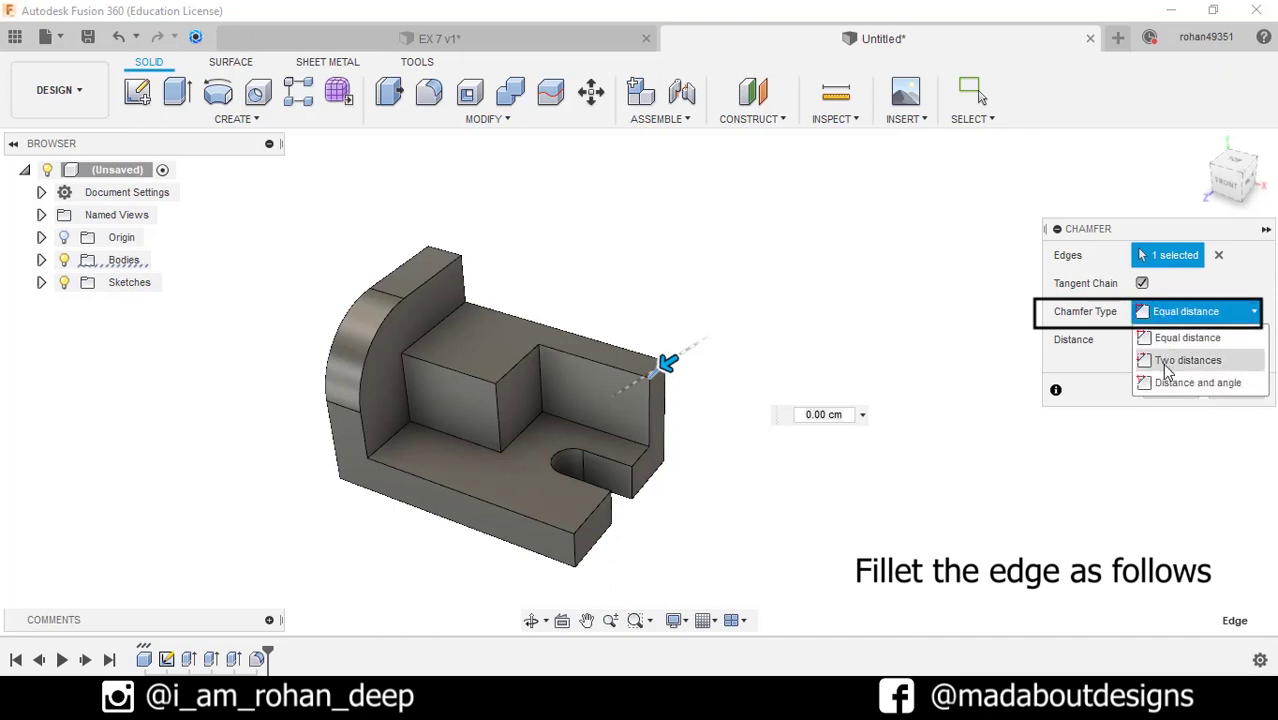
click(1166, 362)
shift+middle_drag(719, 444, 705, 345)
drag(710, 341, 686, 357)
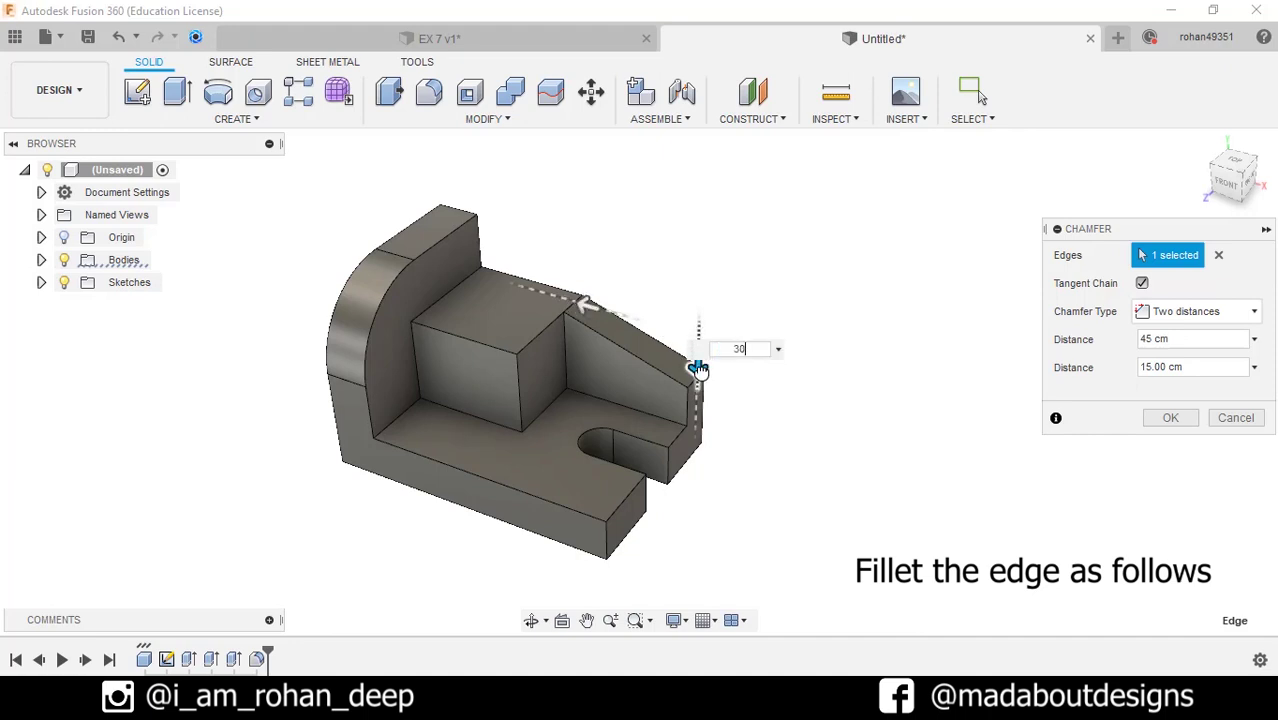
click(1170, 418)
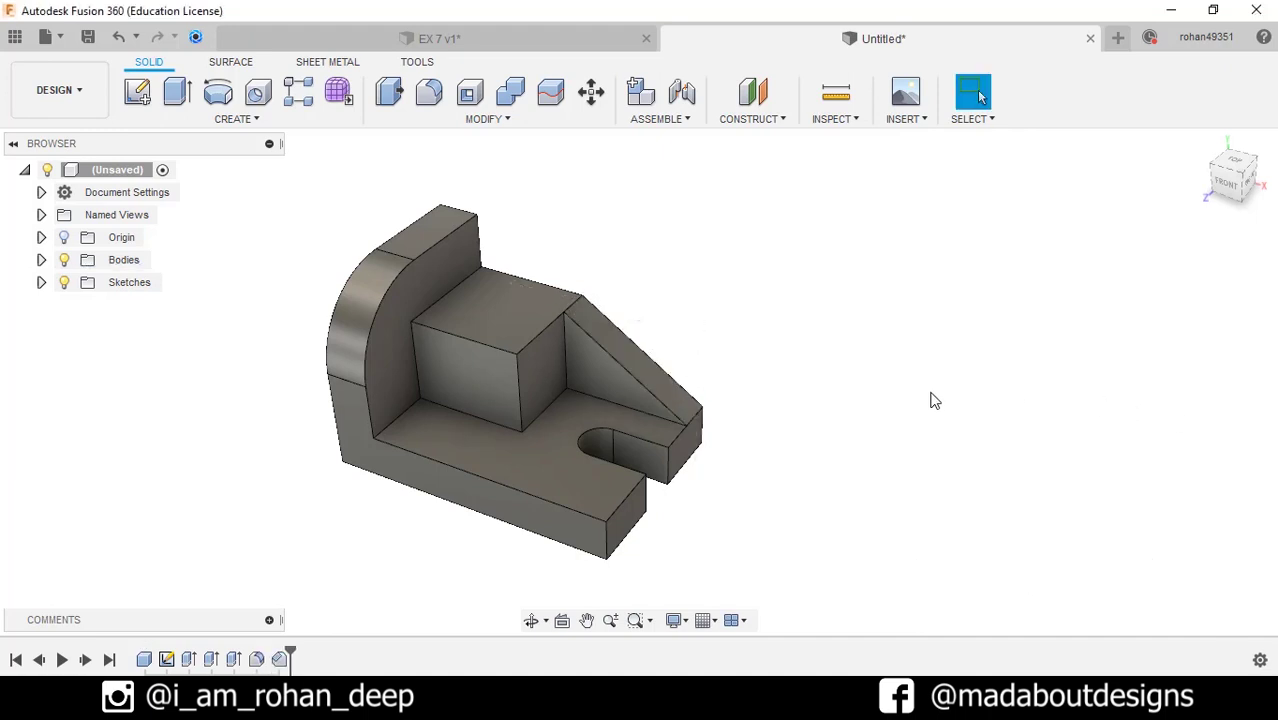
Start a new sketch on the raised block's top face
shift+middle_drag(933, 400, 628, 343)
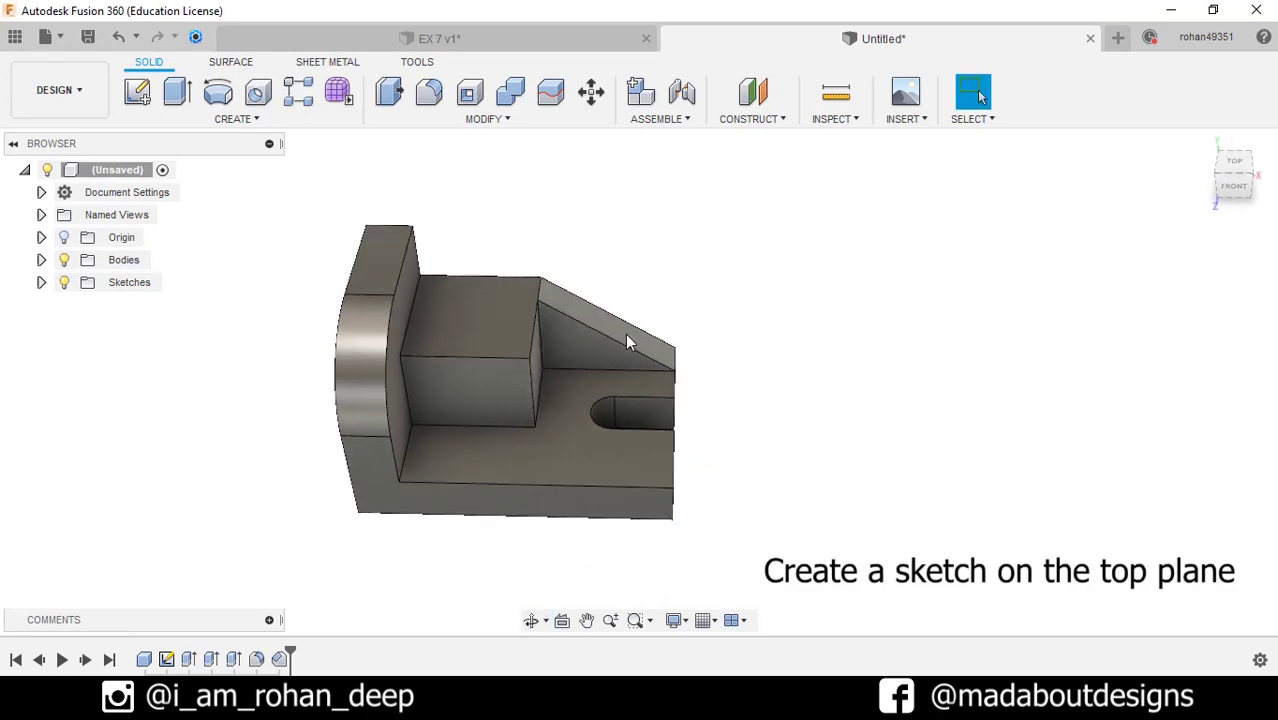
click(461, 309)
click(138, 93)
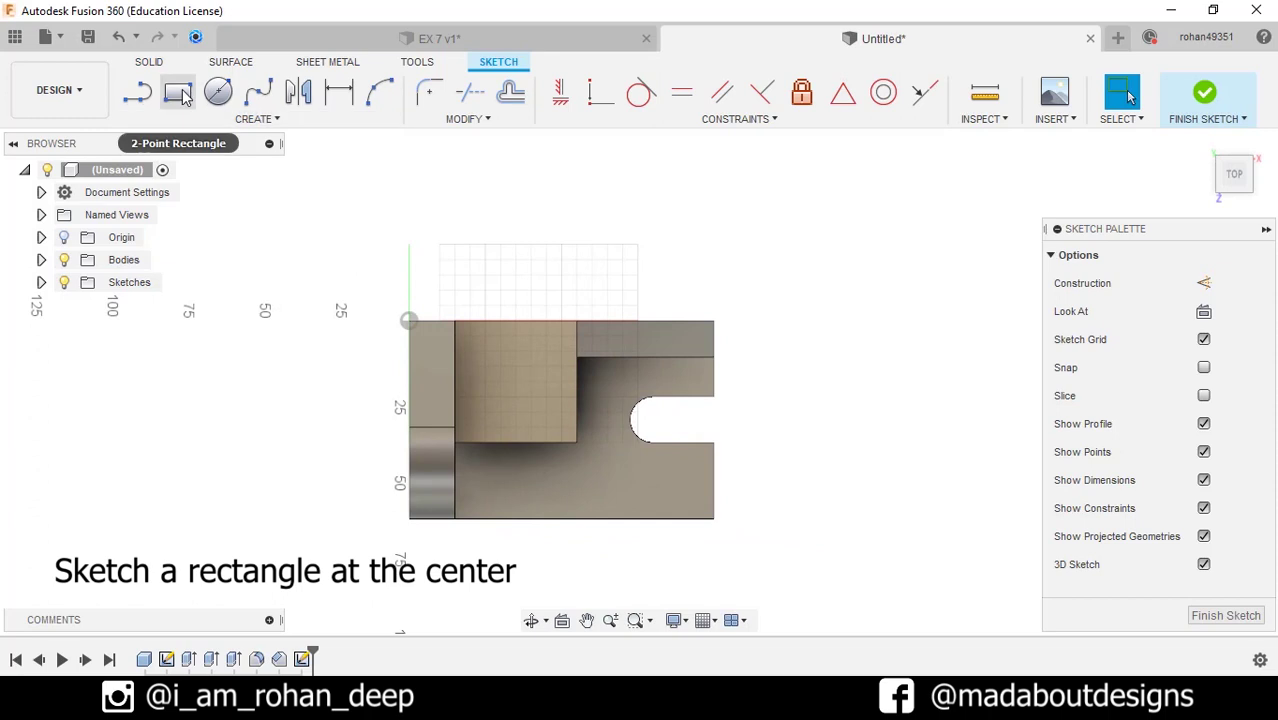
Draw a 40 by 12 cm rectangle from the block's top-edge midpoint and finish the sketch
click(179, 93)
scroll(555, 358, up, 2)
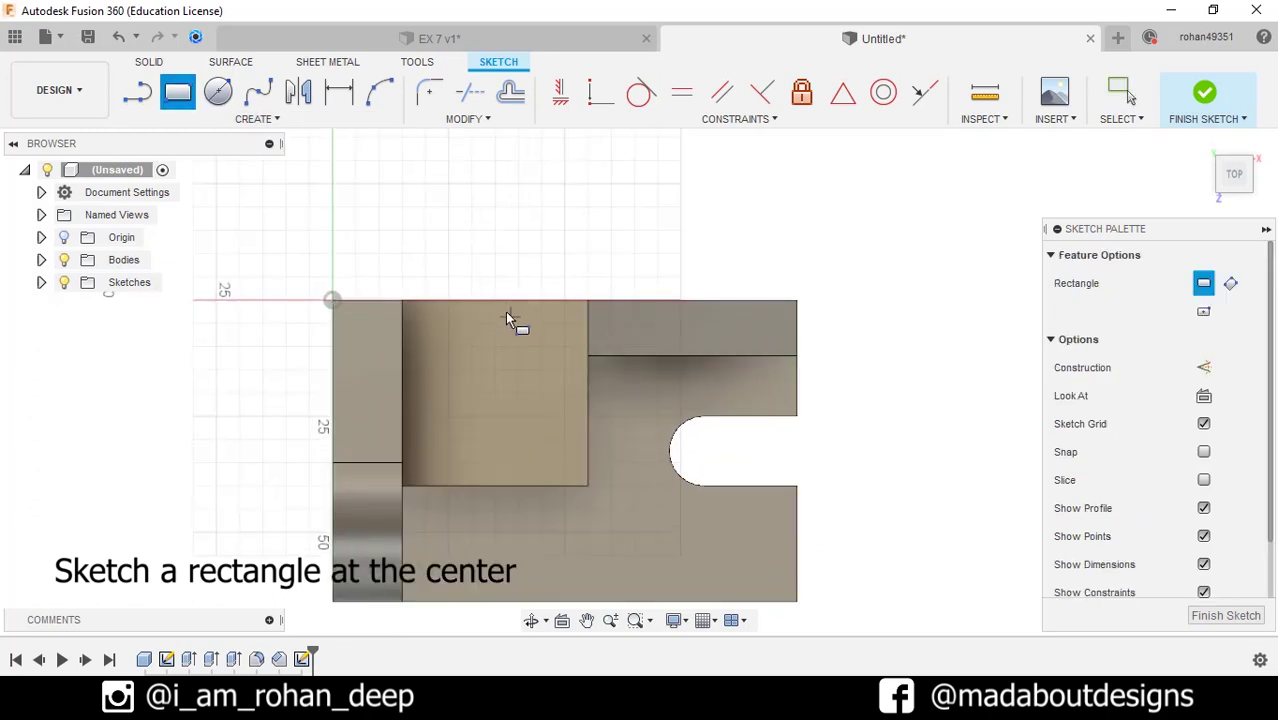
click(494, 300)
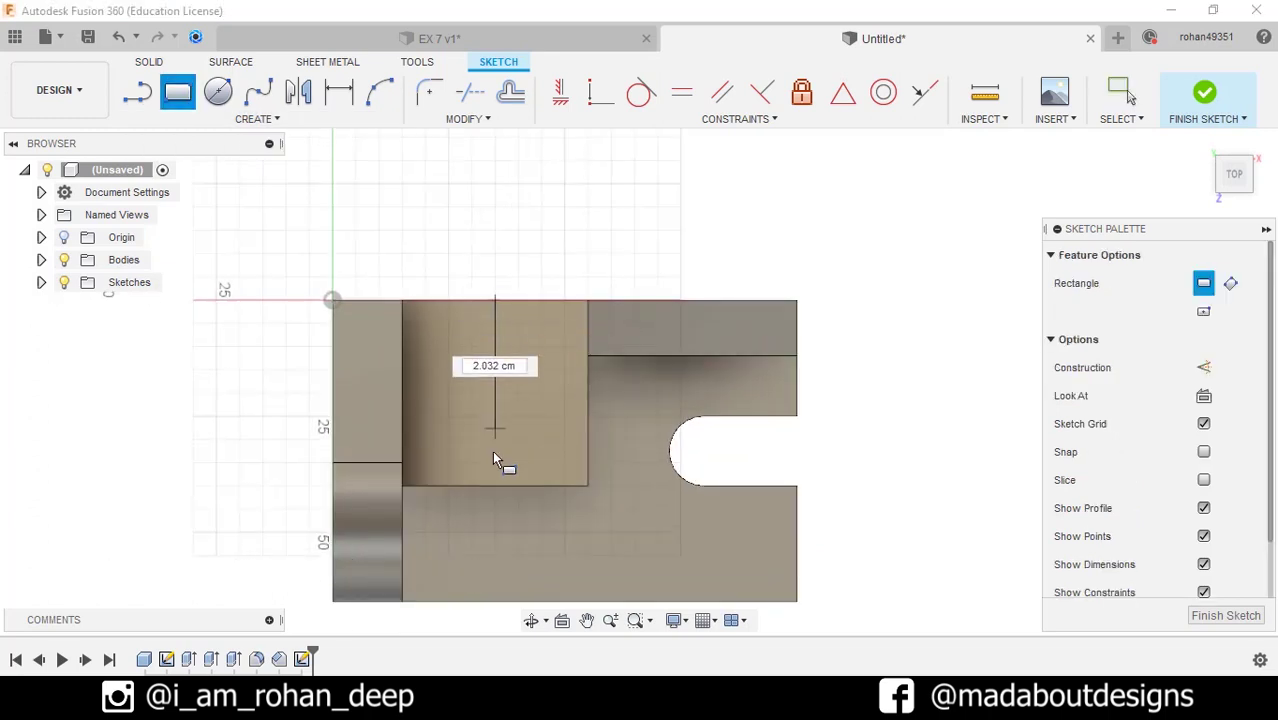
text(40)
key(Tab)
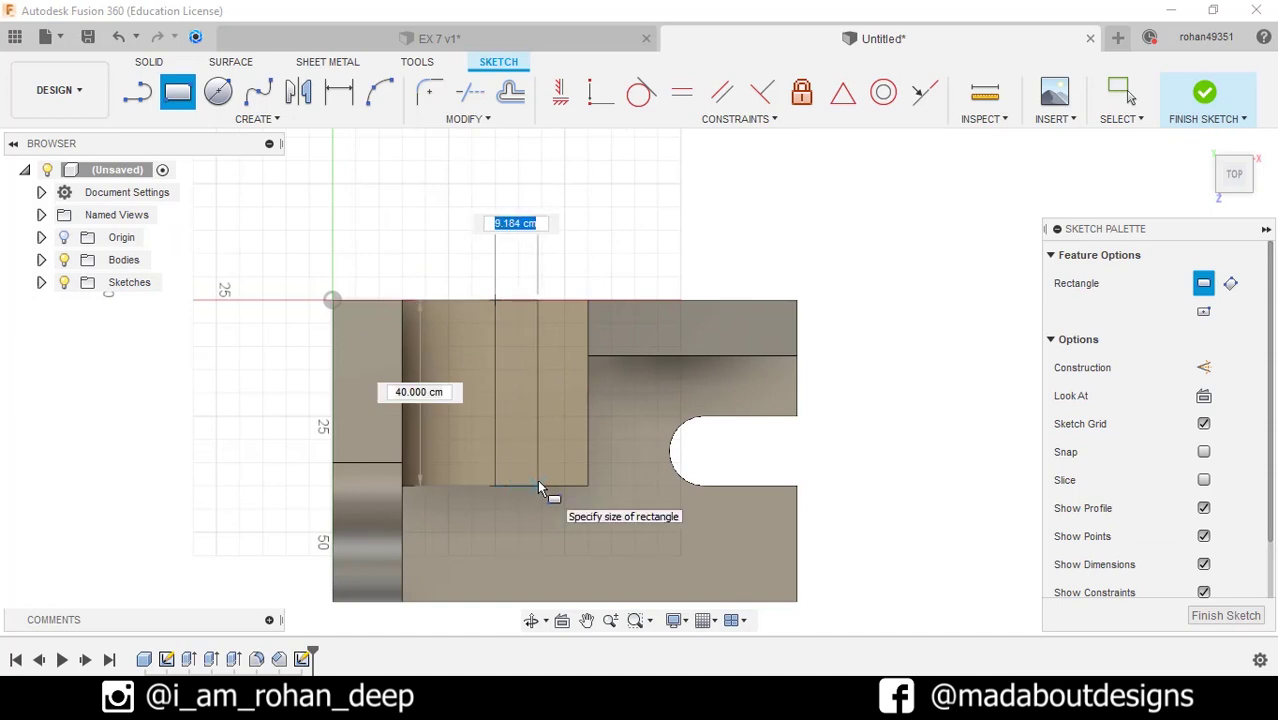
key(Tab)
text(40)
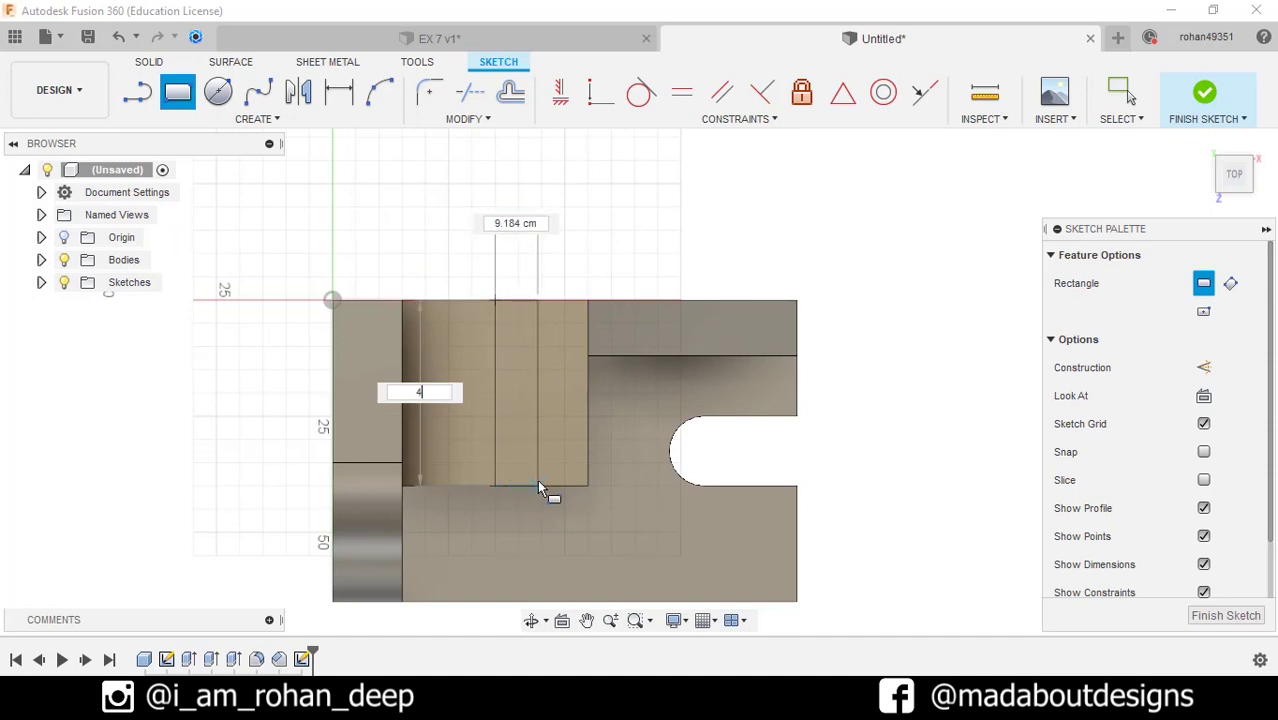
key(Tab)
text(12)
key(Tab)
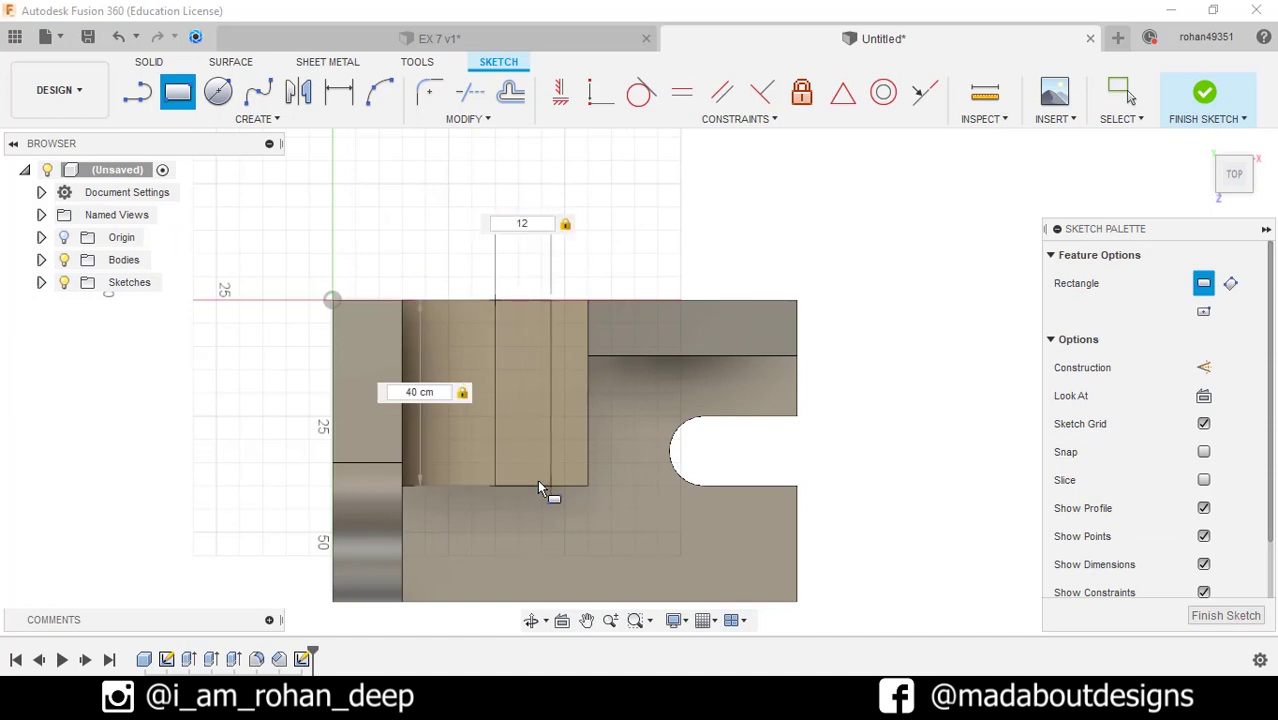
key(Return)
mouse_move(656, 320)
middle_down()
mouse_move(650, 305)
mouse_move(600, 290)
middle_up()
click(1208, 96)
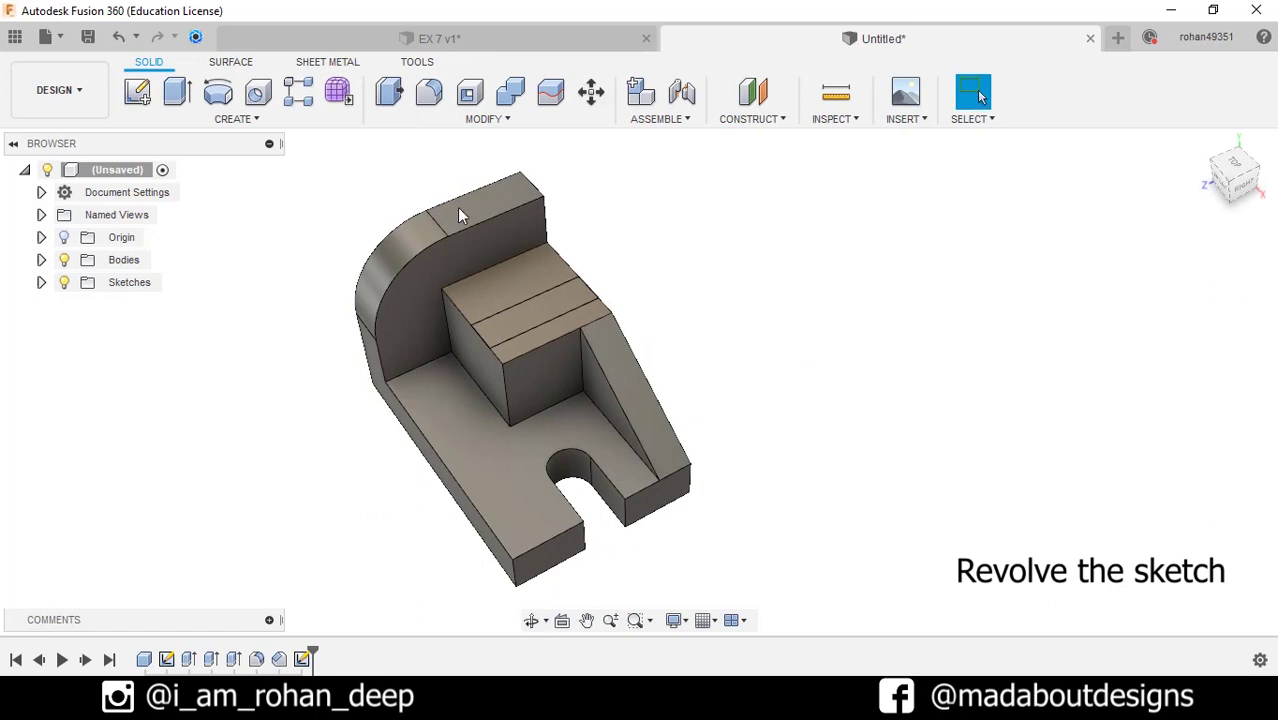
Revolve the 12 × 40 strip 360° about its edge as a Cut to scoop the groove
click(239, 118)
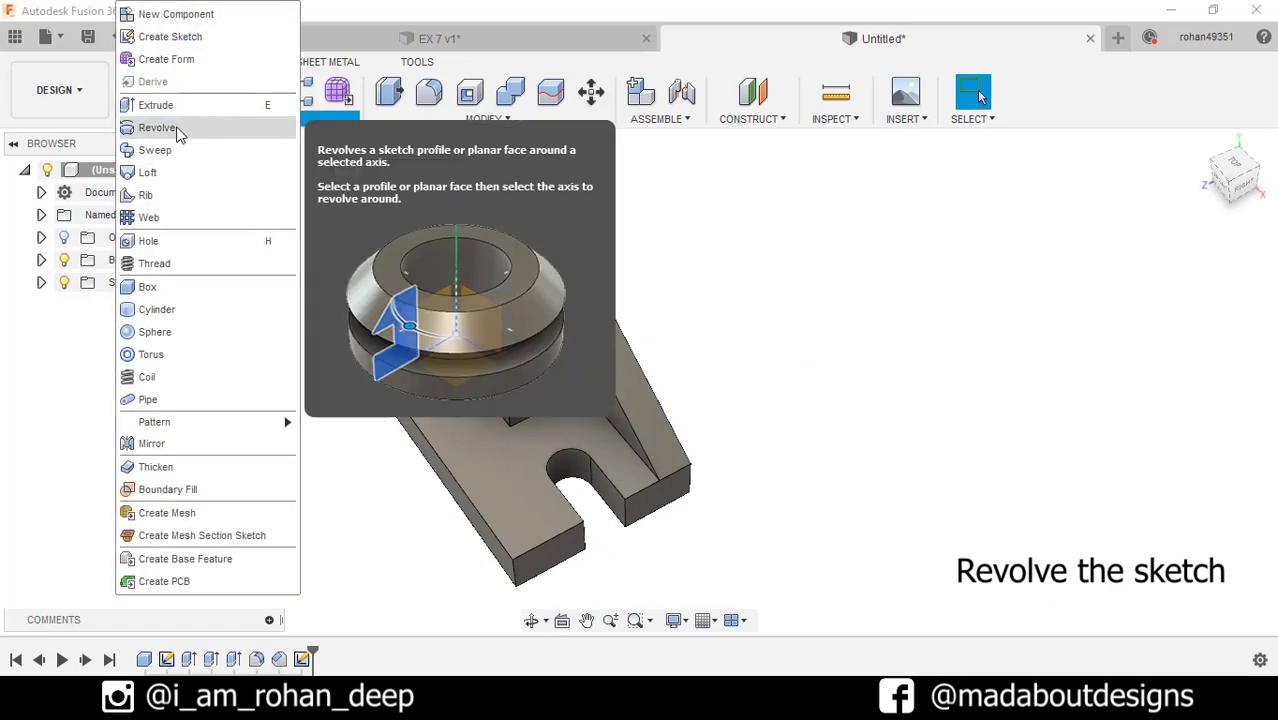
click(155, 130)
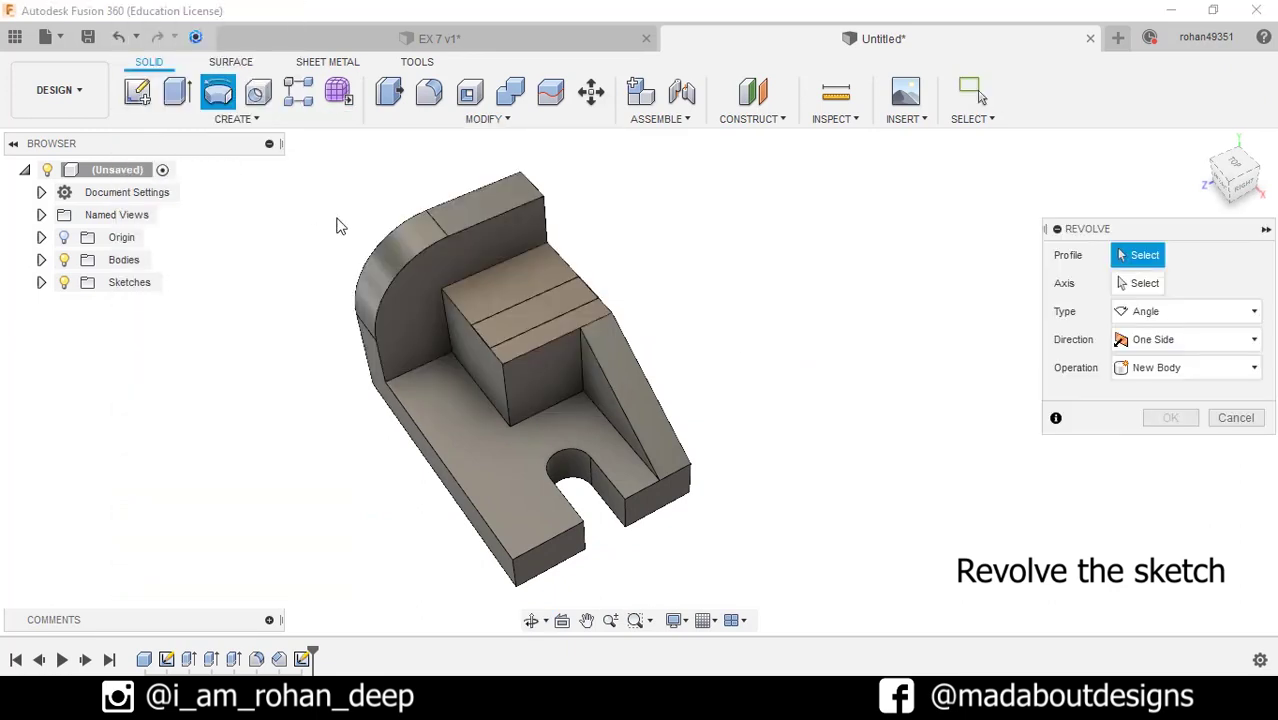
click(516, 328)
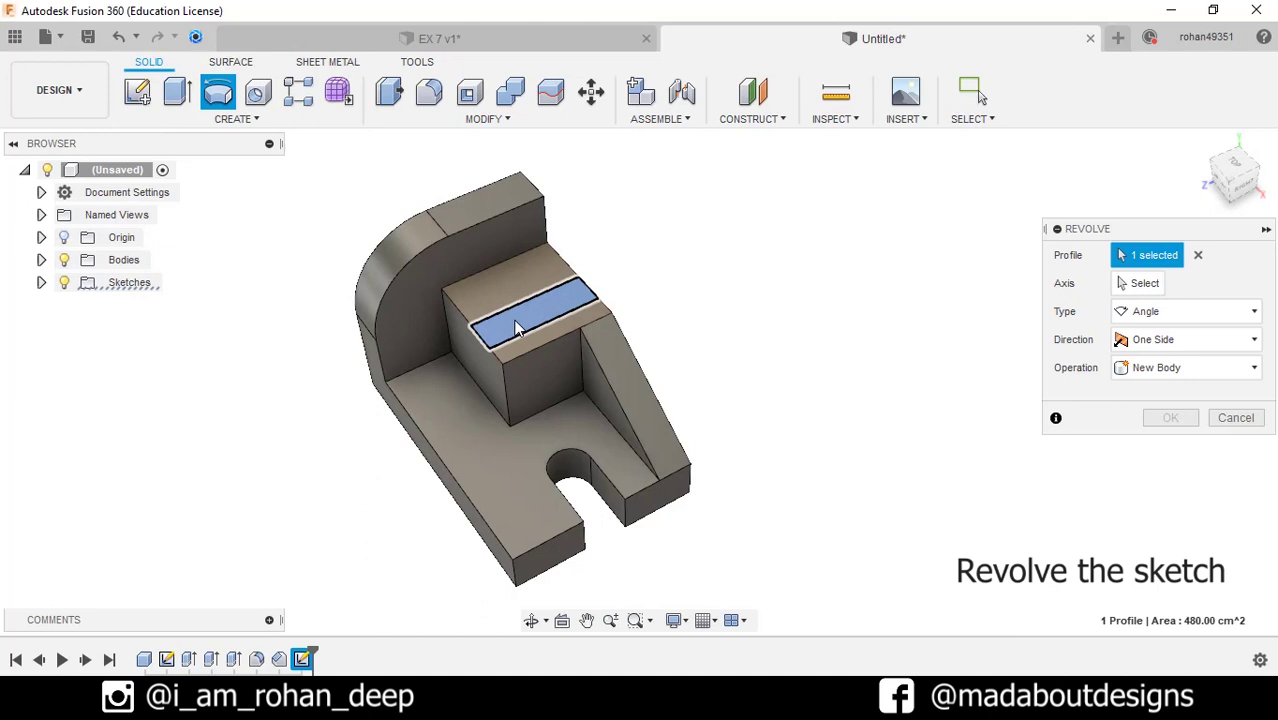
click(1137, 285)
scroll(548, 293, up, 5)
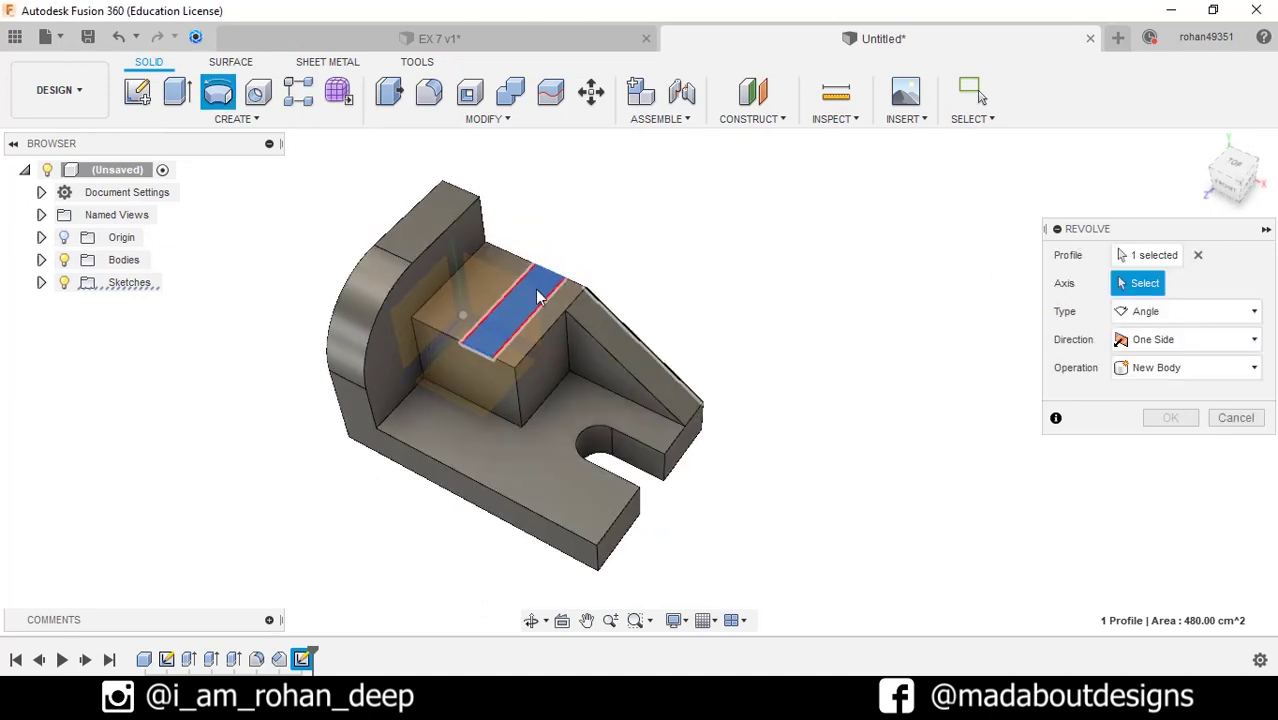
click(525, 267)
shift+middle_drag(525, 267, 700, 268)
click(1168, 397)
click(1140, 443)
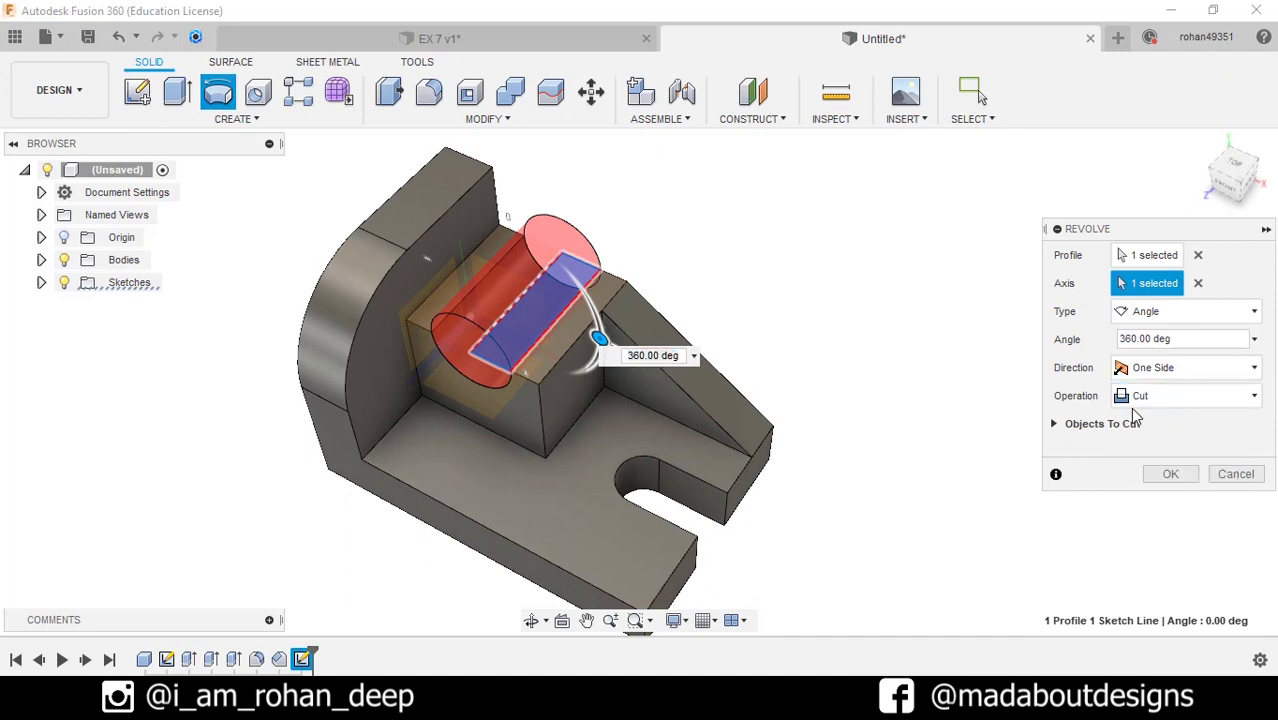
click(1170, 473)
scroll(913, 362, down, 4)
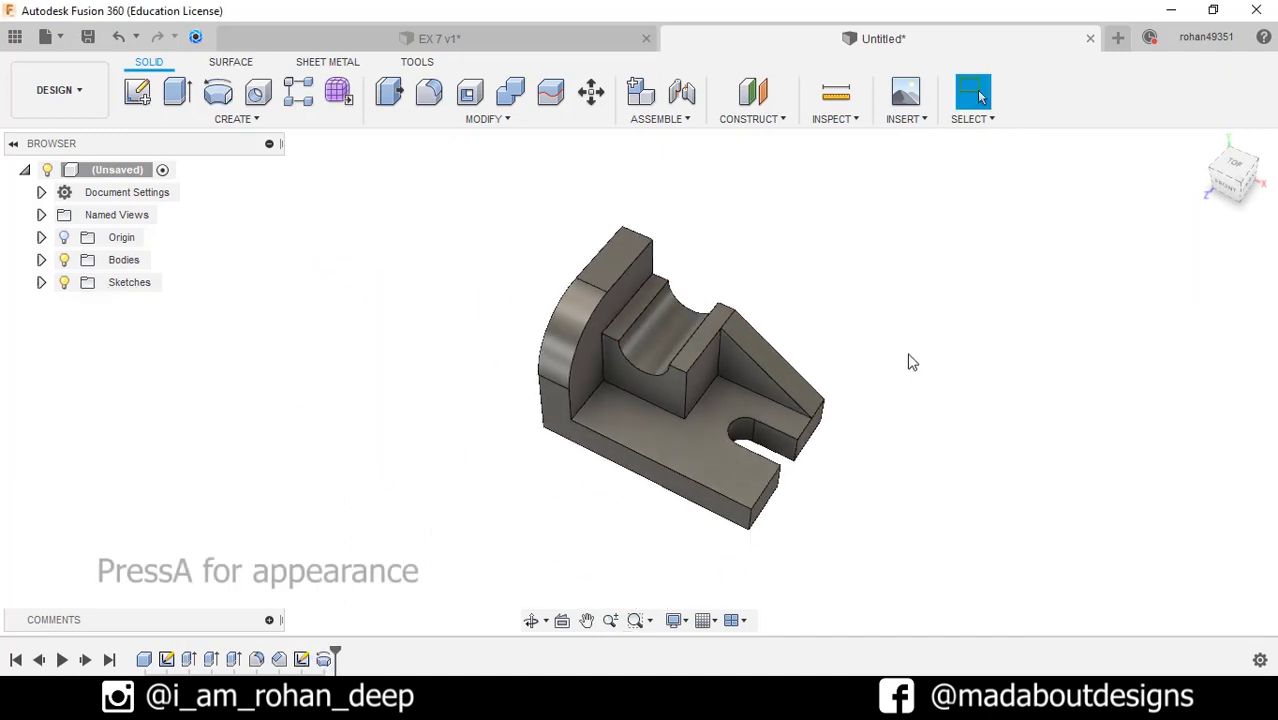
Apply the Paint - Metallic (Blue) appearance to the whole bracket body
shift+middle_drag(887, 351, 796, 345)
key(a)
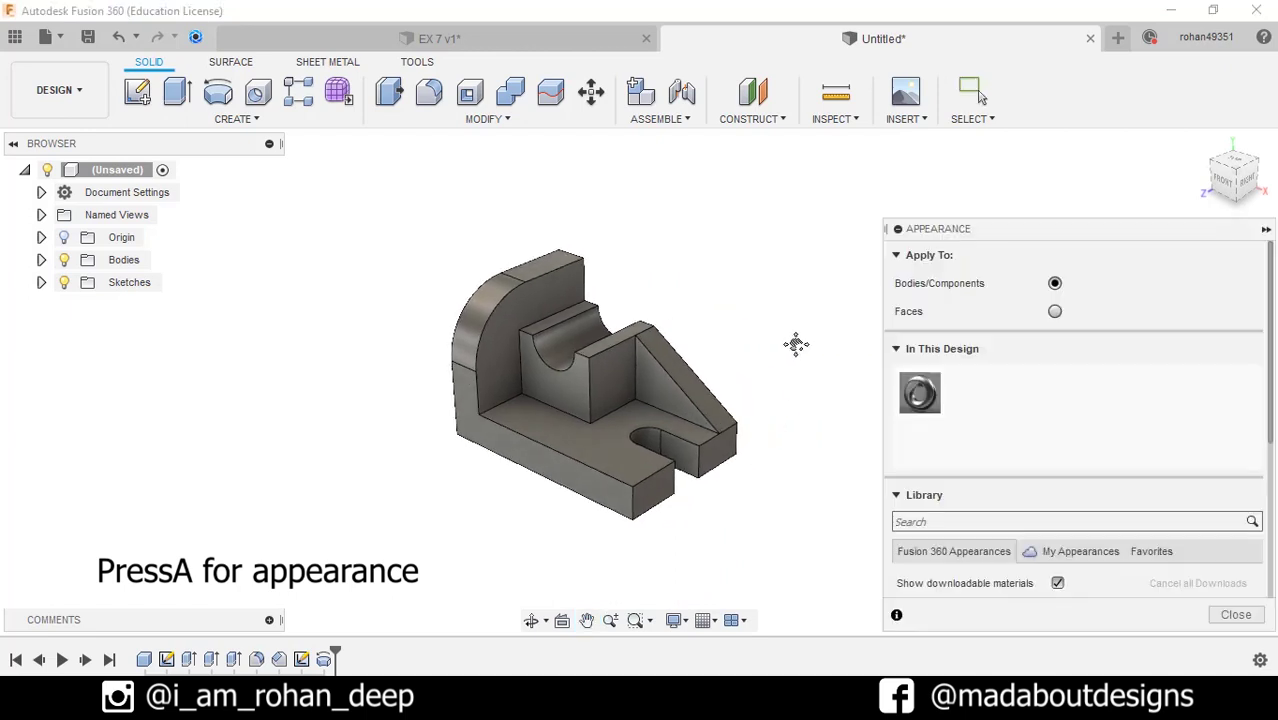
scroll(1010, 497, down, 4)
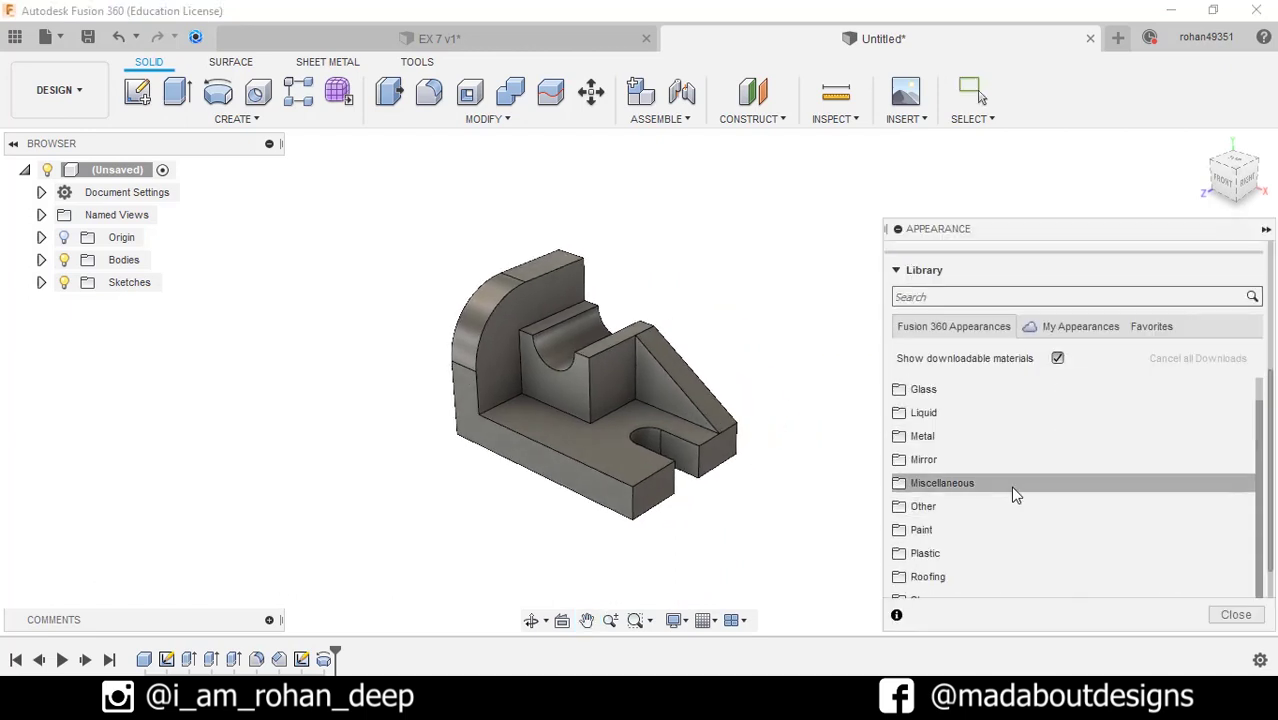
scroll(945, 500, down, 1)
click(928, 484)
scroll(940, 486, down, 2)
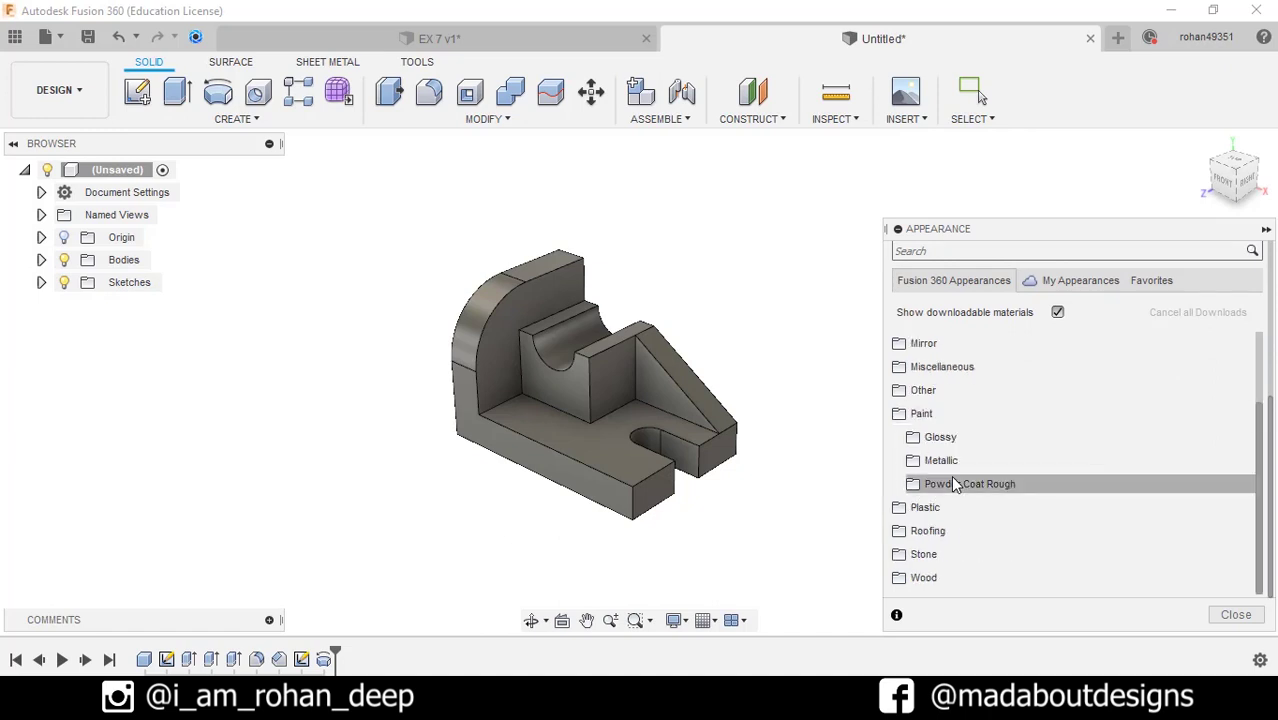
click(945, 461)
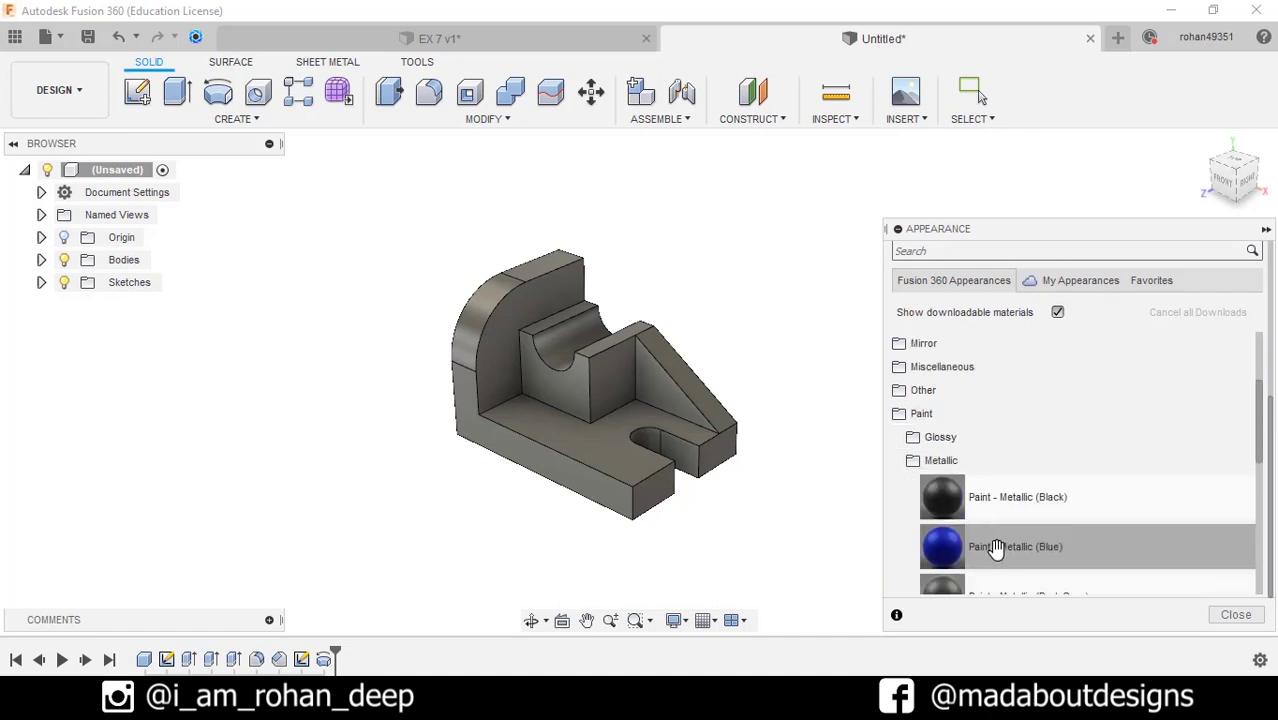
drag(996, 548, 615, 415)
Recolour the metallic paint to bright yellow (255, 246, 109)
shift+middle_drag(707, 348, 742, 337)
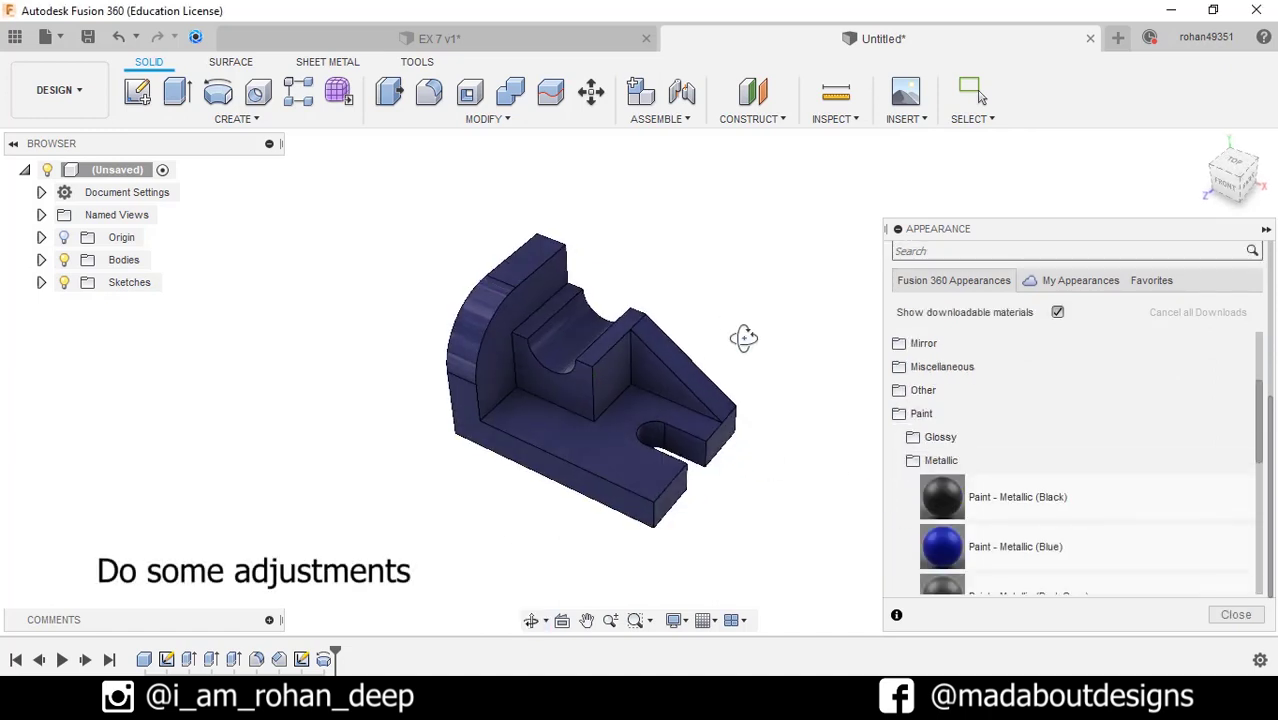
scroll(975, 402, up, 5)
double_click(968, 392)
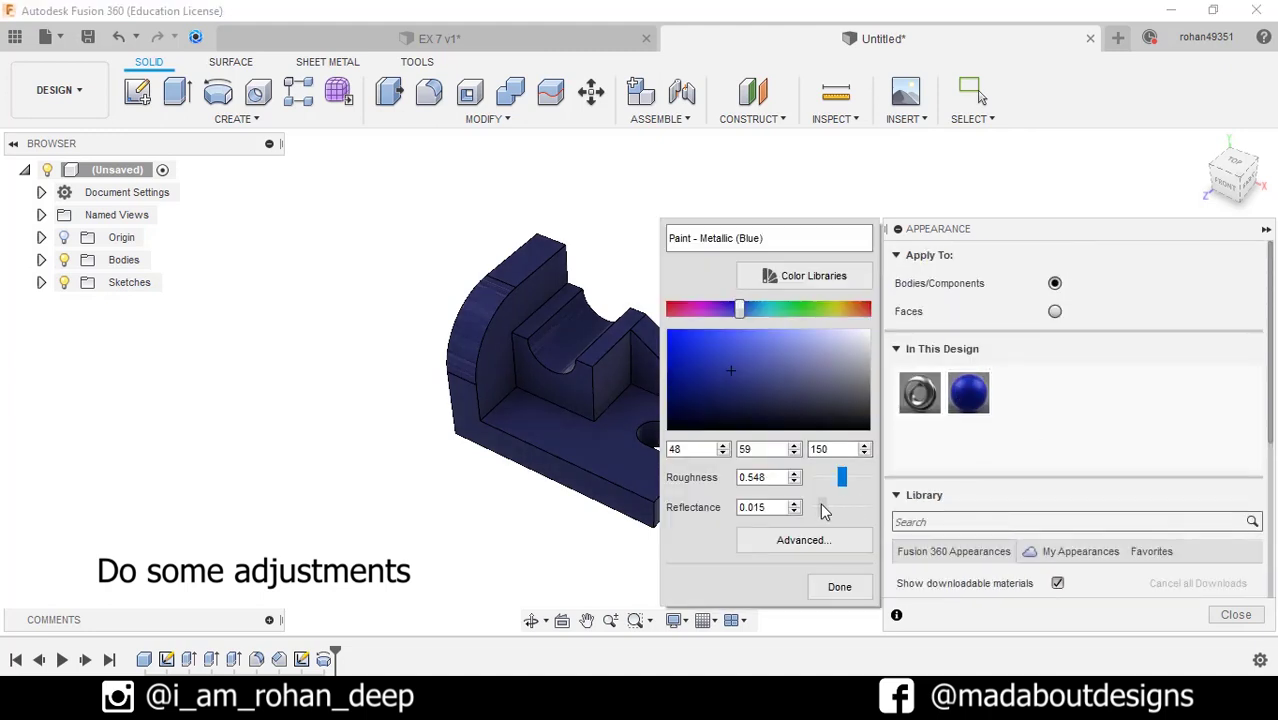
drag(746, 318, 842, 310)
drag(730, 365, 740, 323)
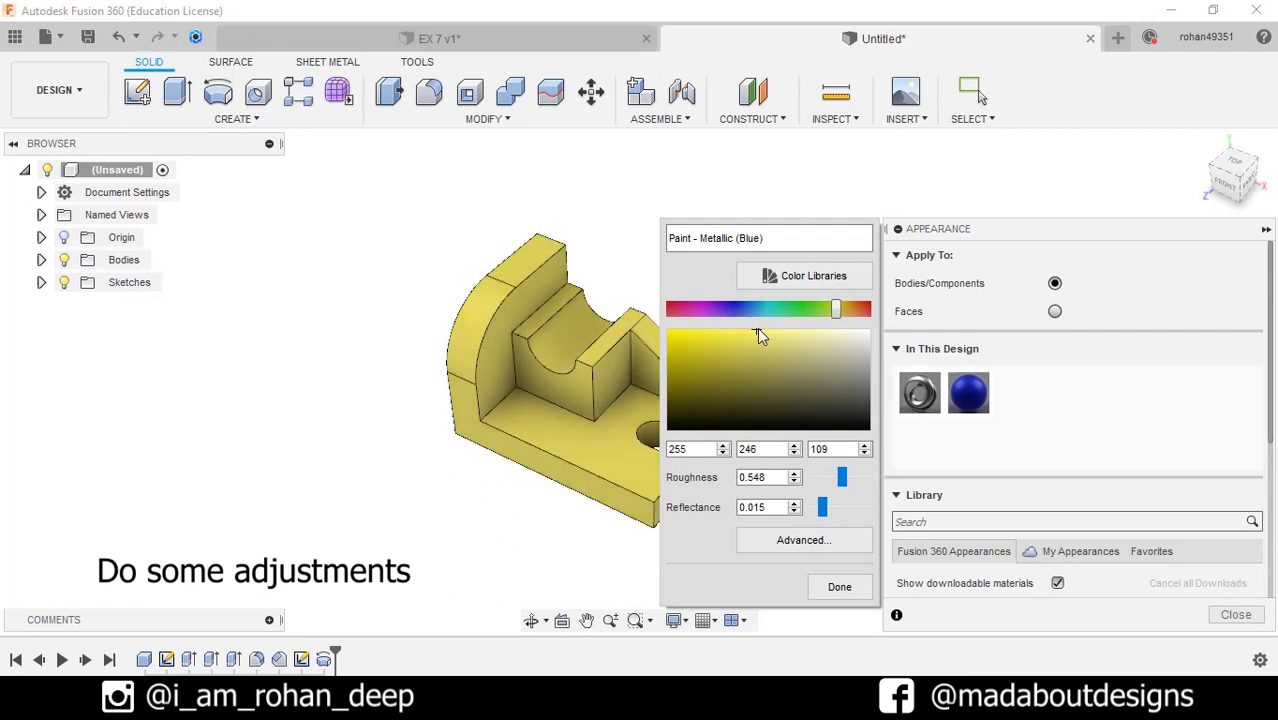
click(850, 588)
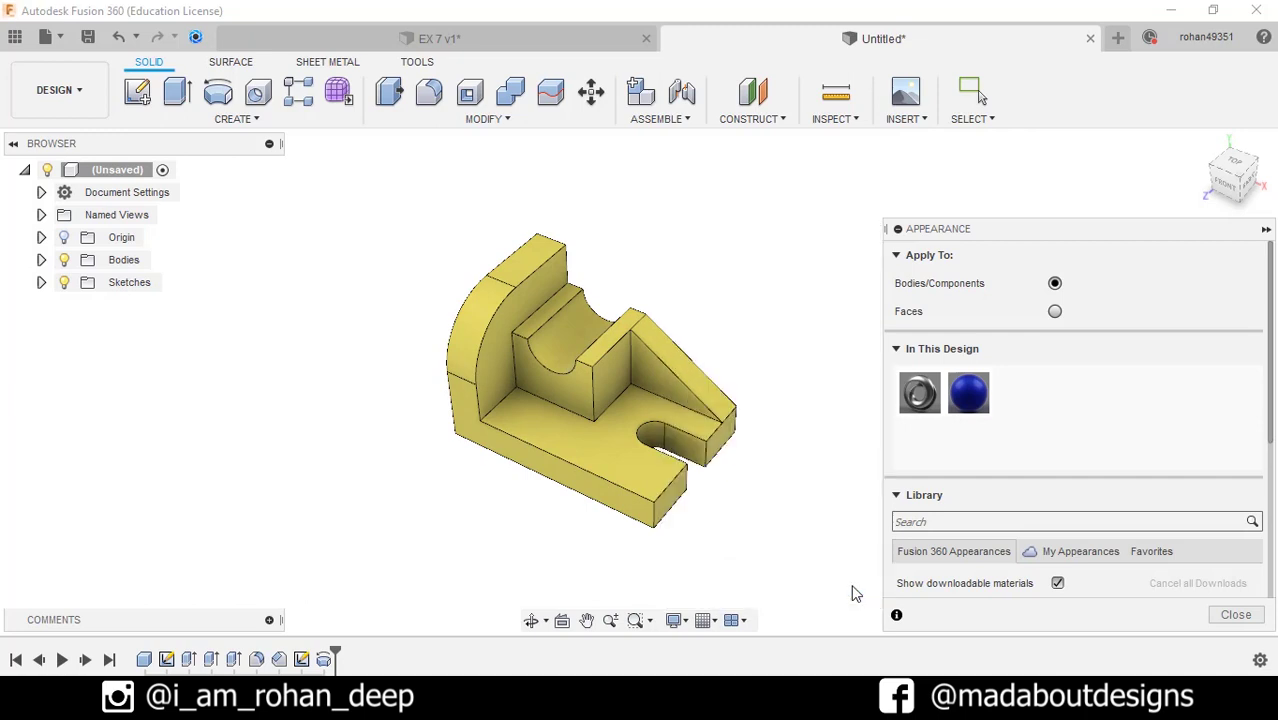
Close the Appearance panel, orbit around the yellow bracket and fit it in view with F6
key(Escape)
shift+middle_drag(788, 527, 765, 496)
shift+middle_drag(653, 536, 1258, 520)
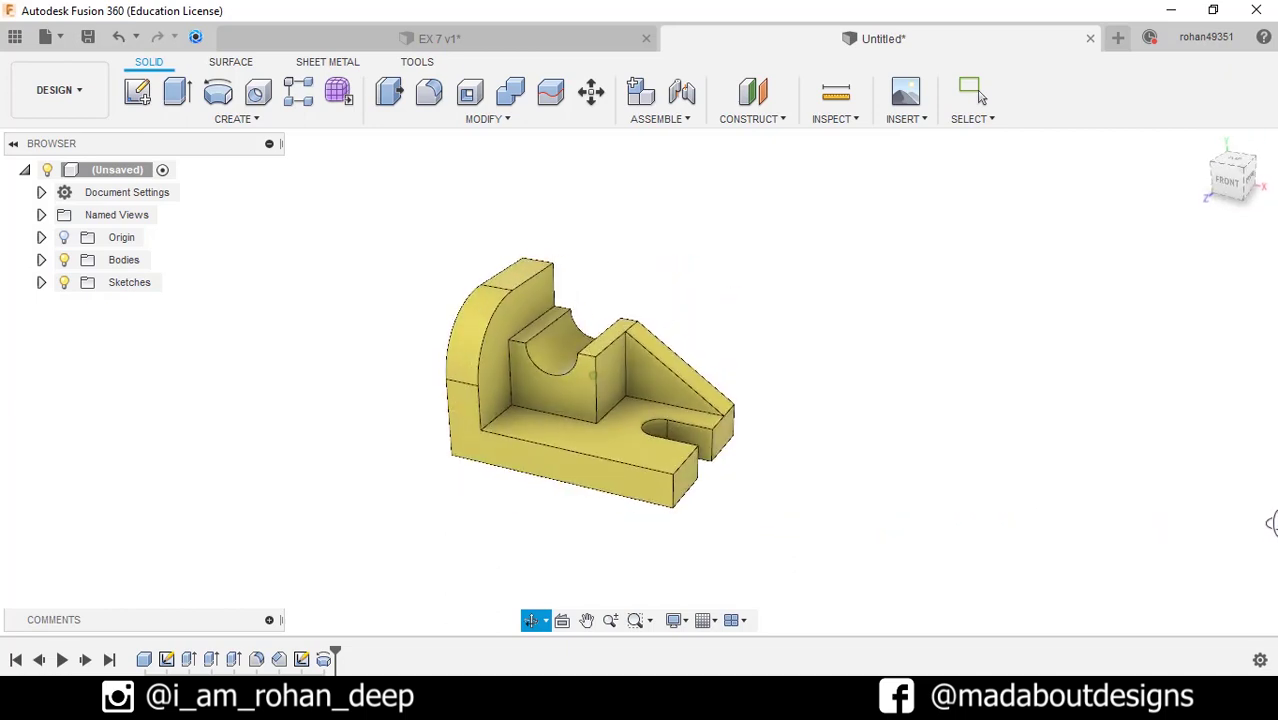
shift+middle_drag(1033, 479, 1070, 460)
key(F6)
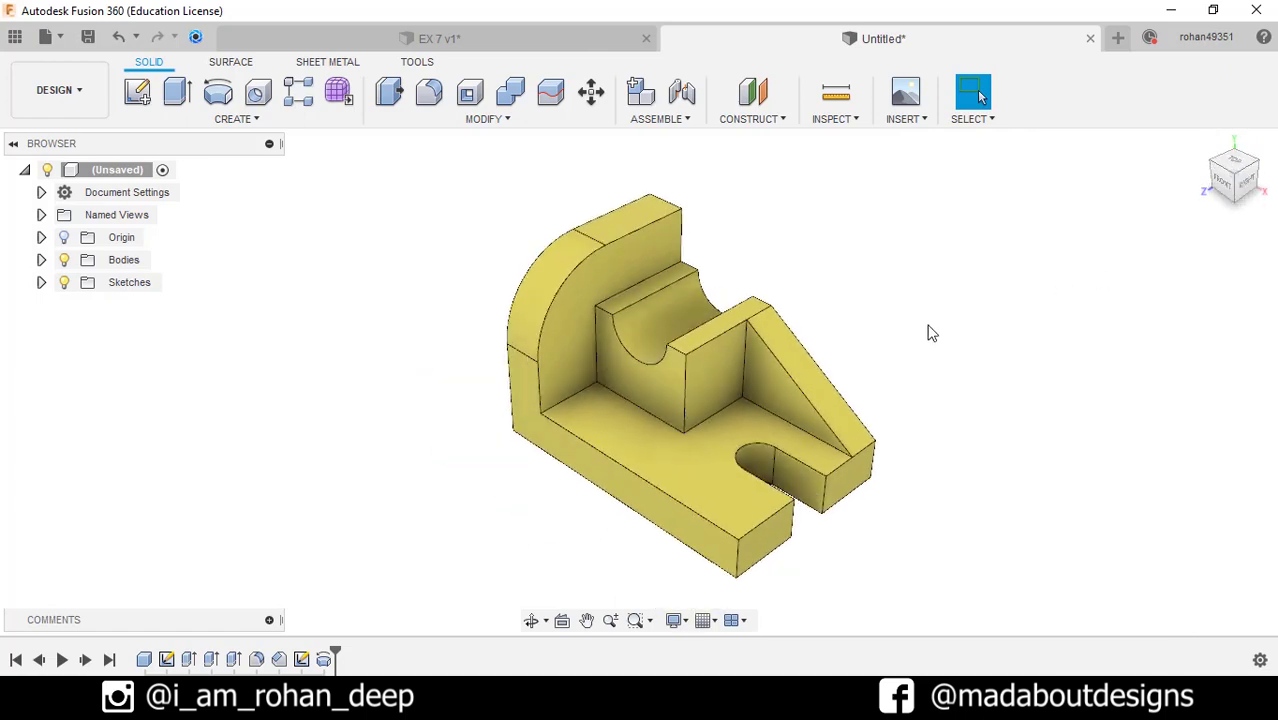
middle_drag(927, 331, 900, 315)
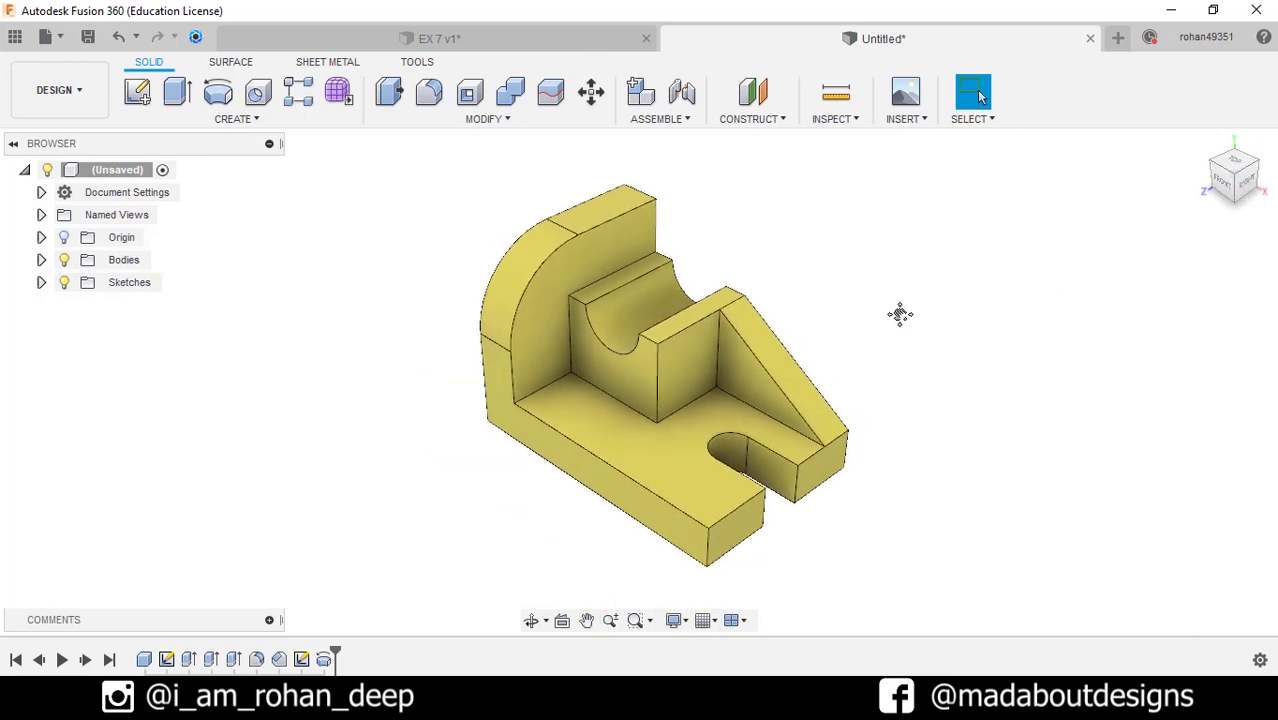